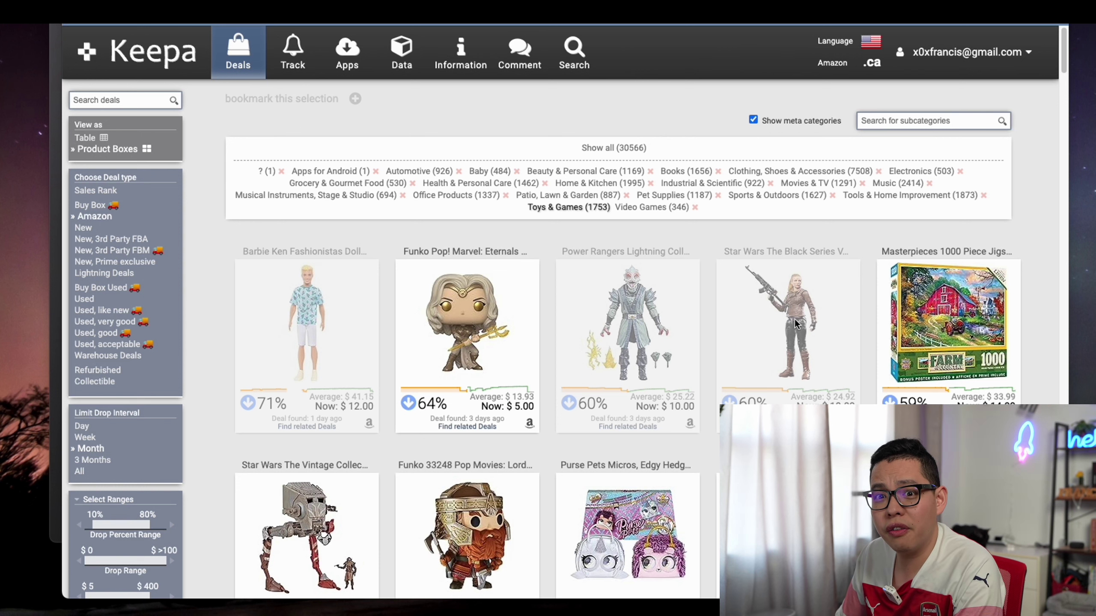
Open the Power Rangers Mesogog deal's price history, showing Buy Box, Amazon and New at $10.00
scroll(609, 273, "down", 1)
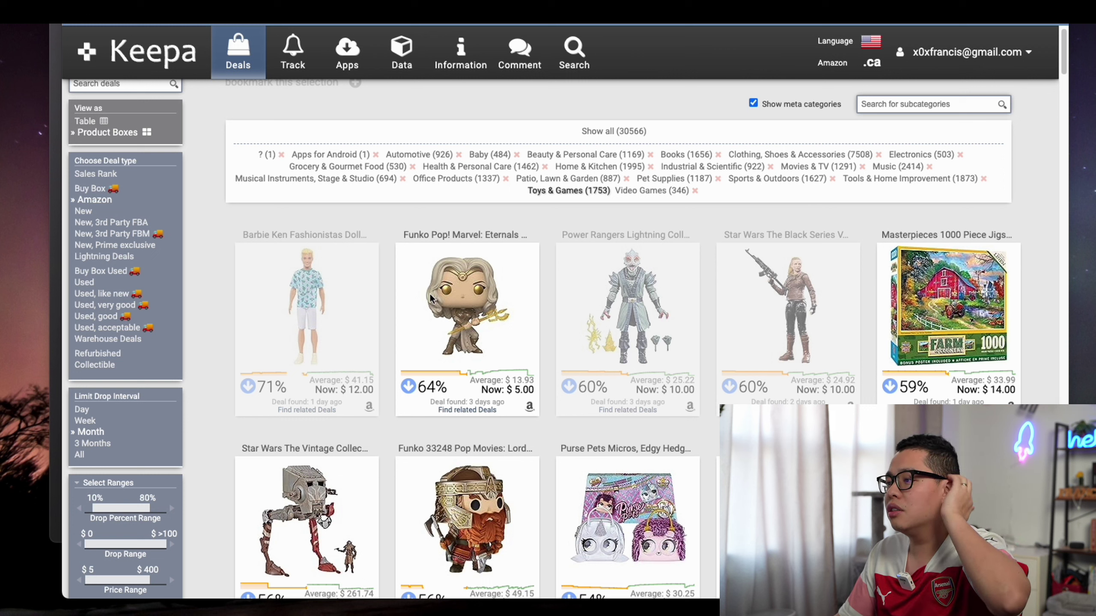
mouse_move(646, 311)
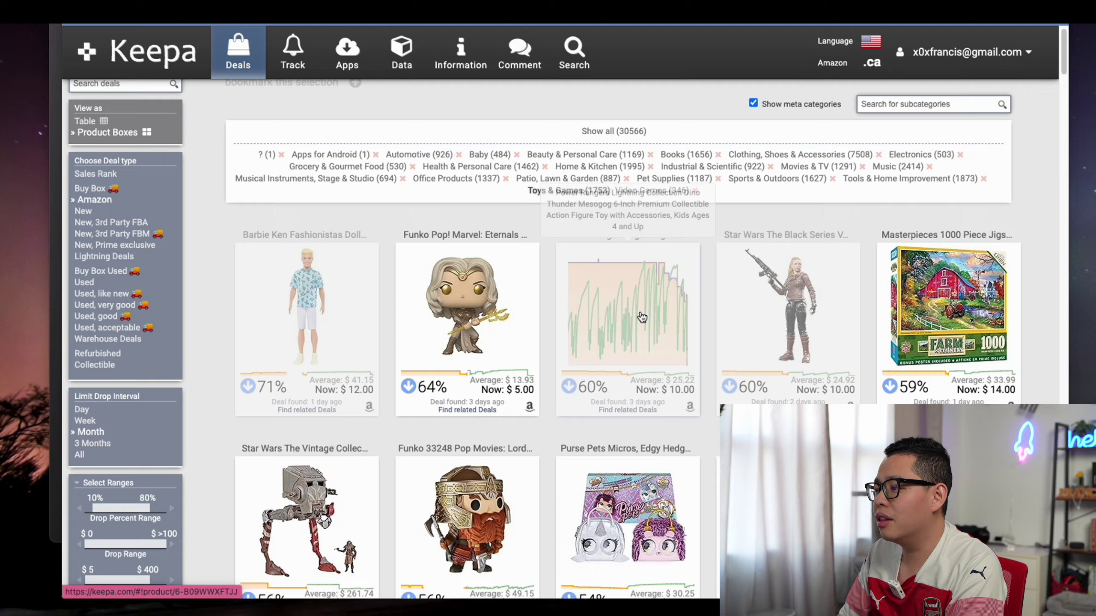
left_click(656, 290)
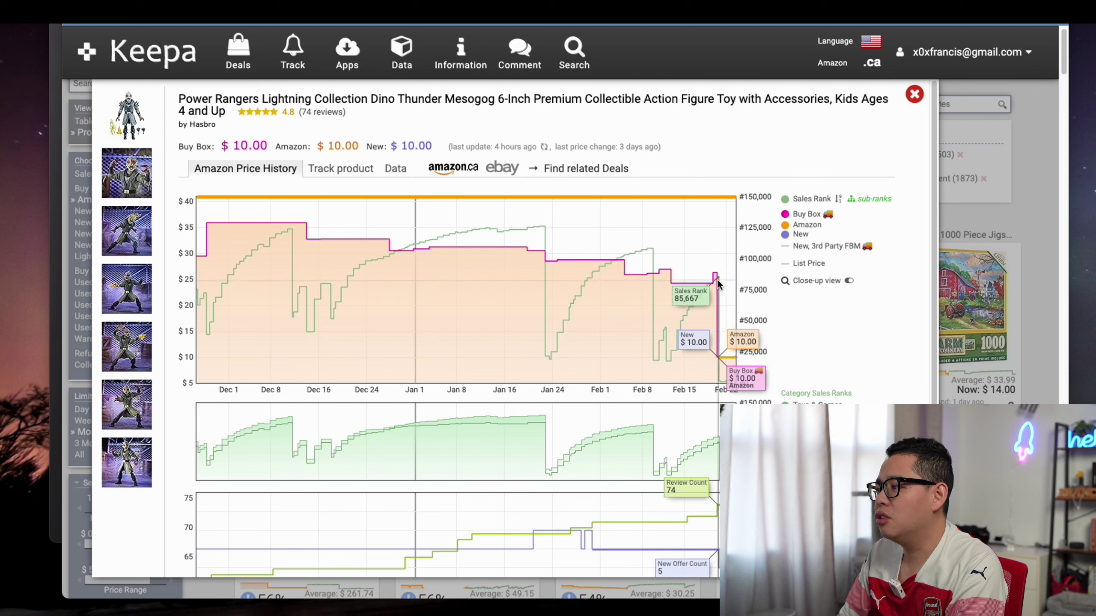
Open the Mesogog figure's Amazon.ca listing and point out its 1,321 sales rank
left_click(464, 171)
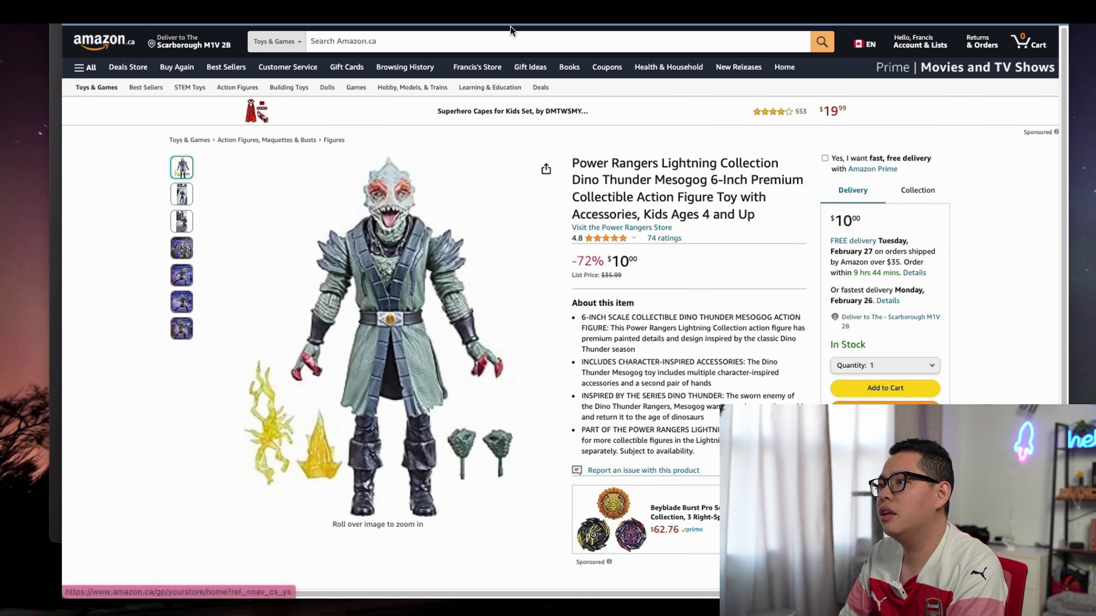
scroll(560, 302, "down", 1)
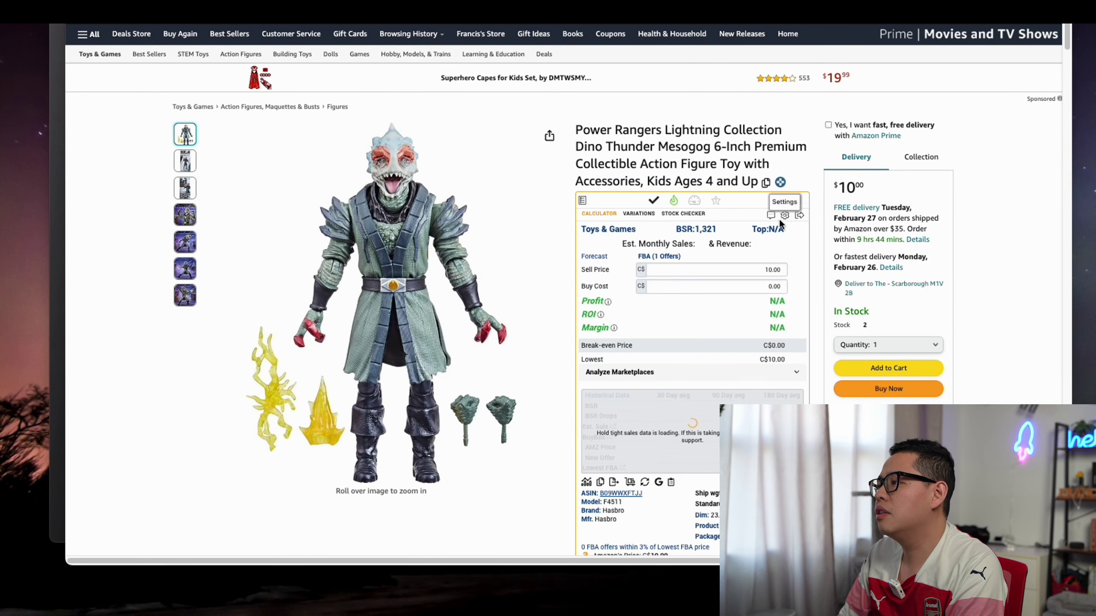
left_click_drag(729, 235, 707, 232)
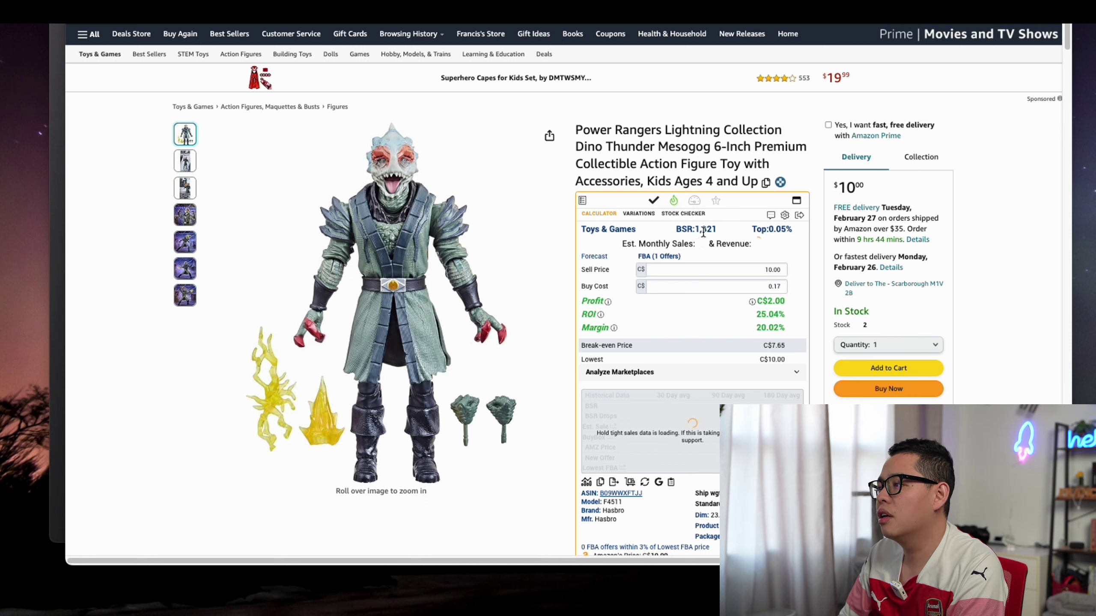
left_click_drag(693, 229, 746, 238)
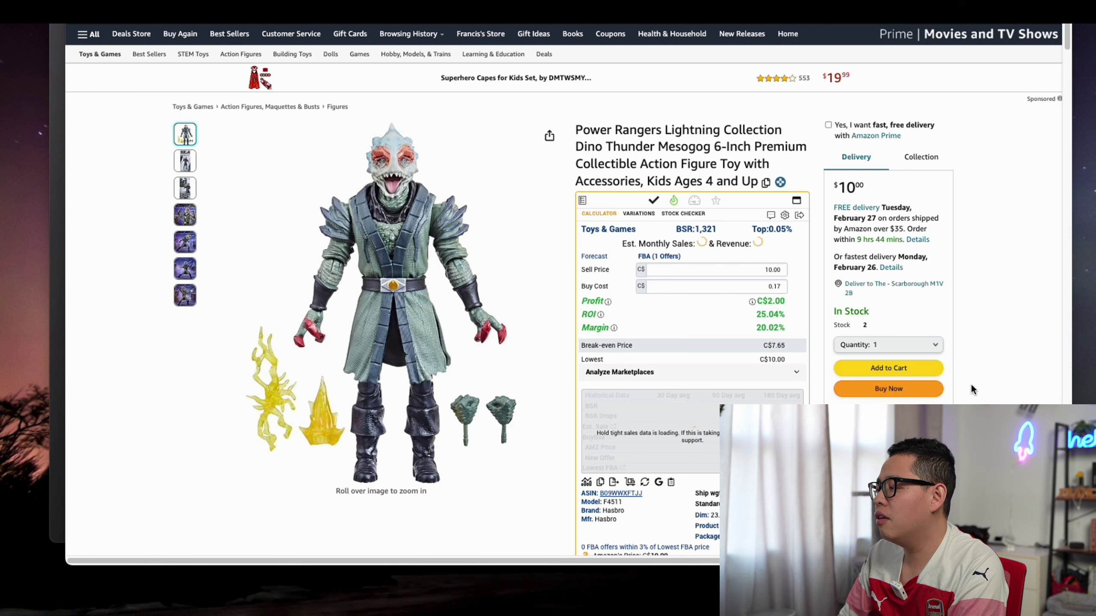
Review the sales rank, Toys & Games category and 30-day rank in the calculator panel
scroll(992, 358, "down", 5)
scroll(991, 370, "down", 13)
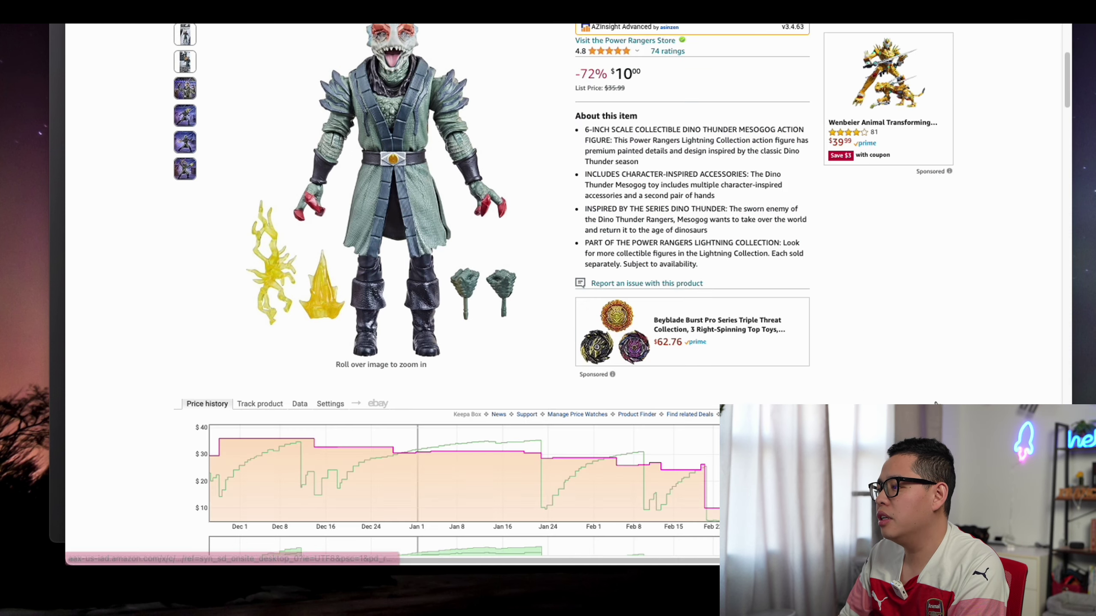
scroll(389, 379, "up", 7)
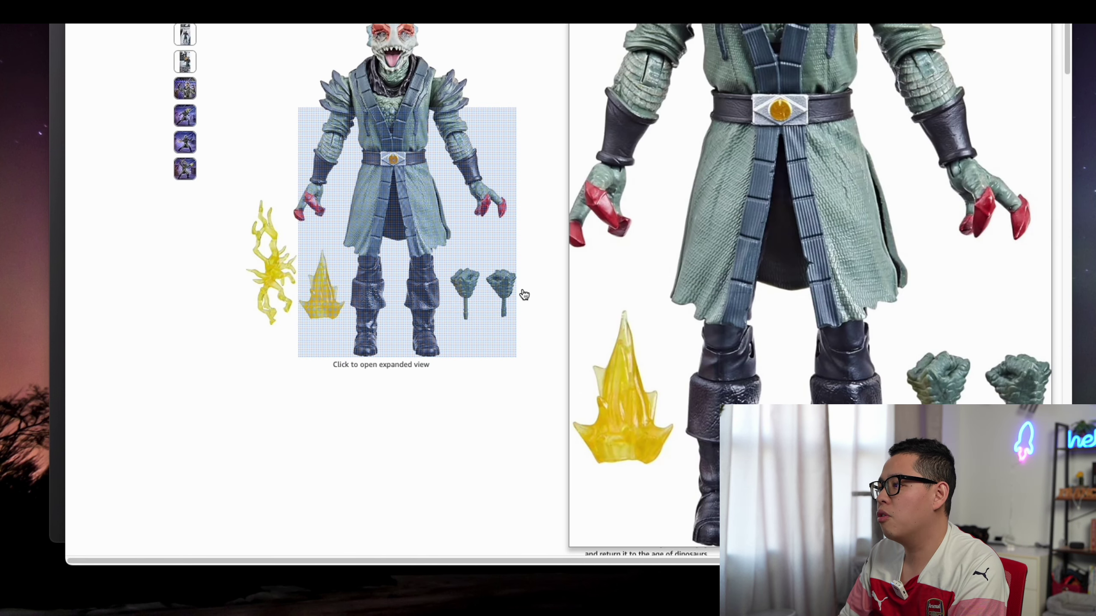
scroll(522, 294, "up", 3)
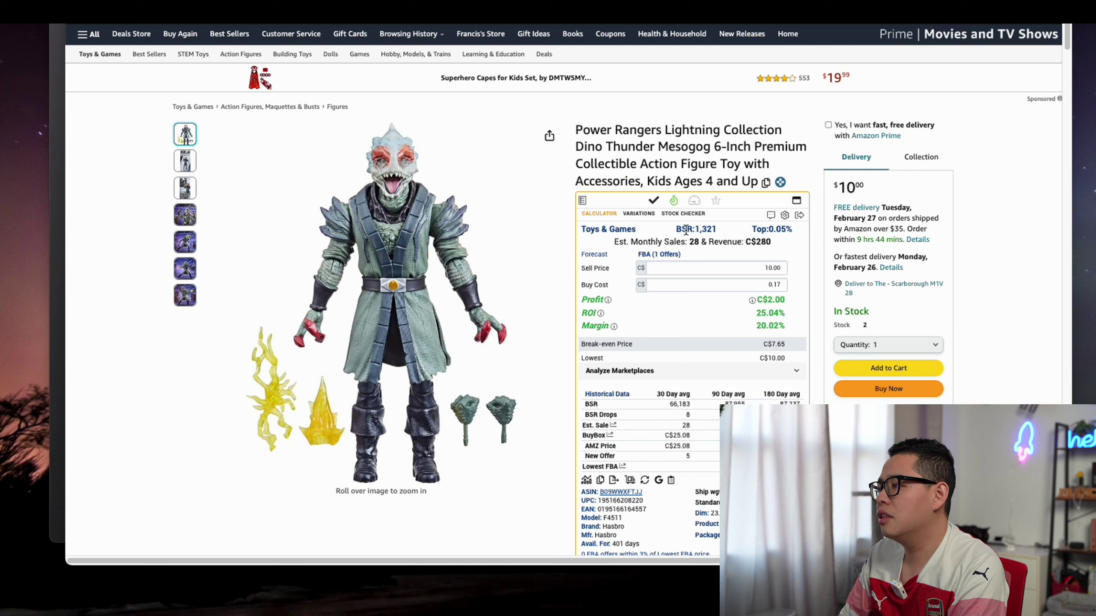
left_click_drag(686, 230, 717, 231)
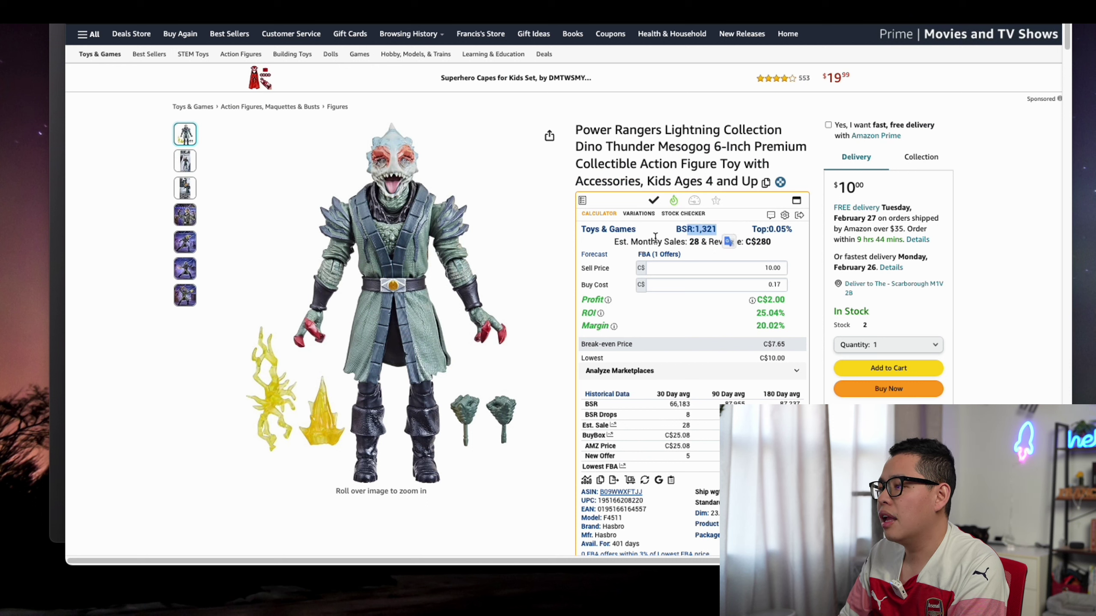
left_click(602, 233)
left_click_drag(636, 228, 636, 226)
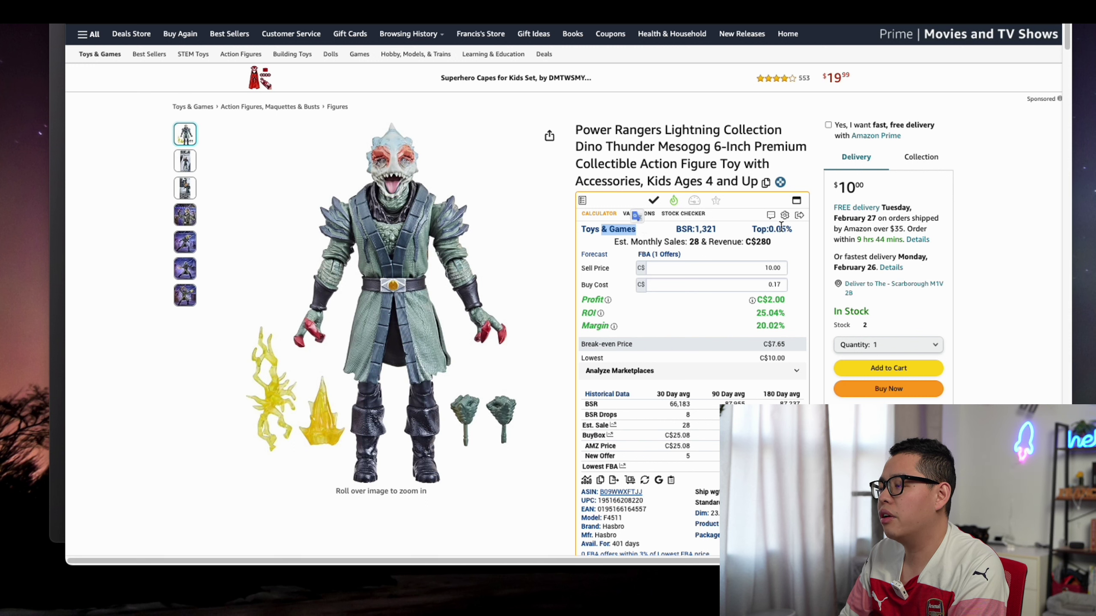
left_click(666, 405)
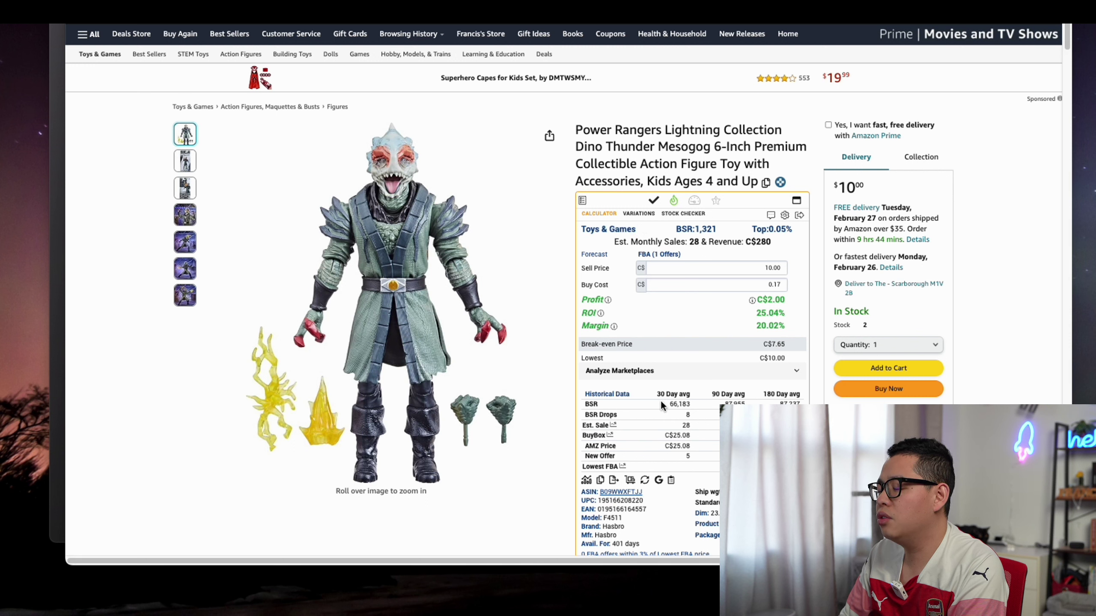
left_click(719, 406)
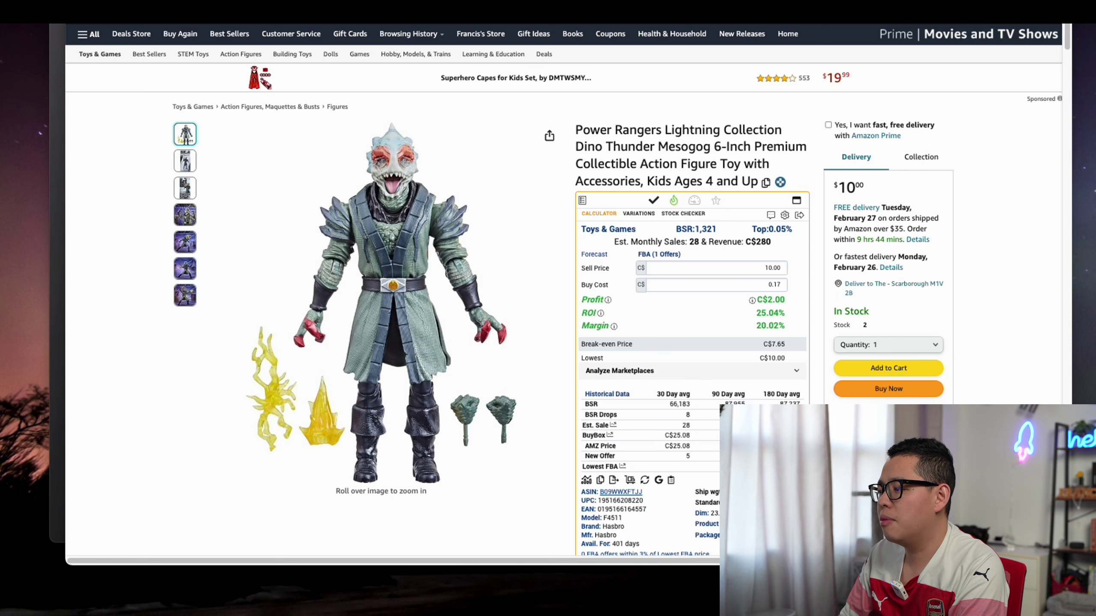
Scroll down to the figure's Keepa price history chart on Amazon.ca
scroll(742, 400, "down", 1)
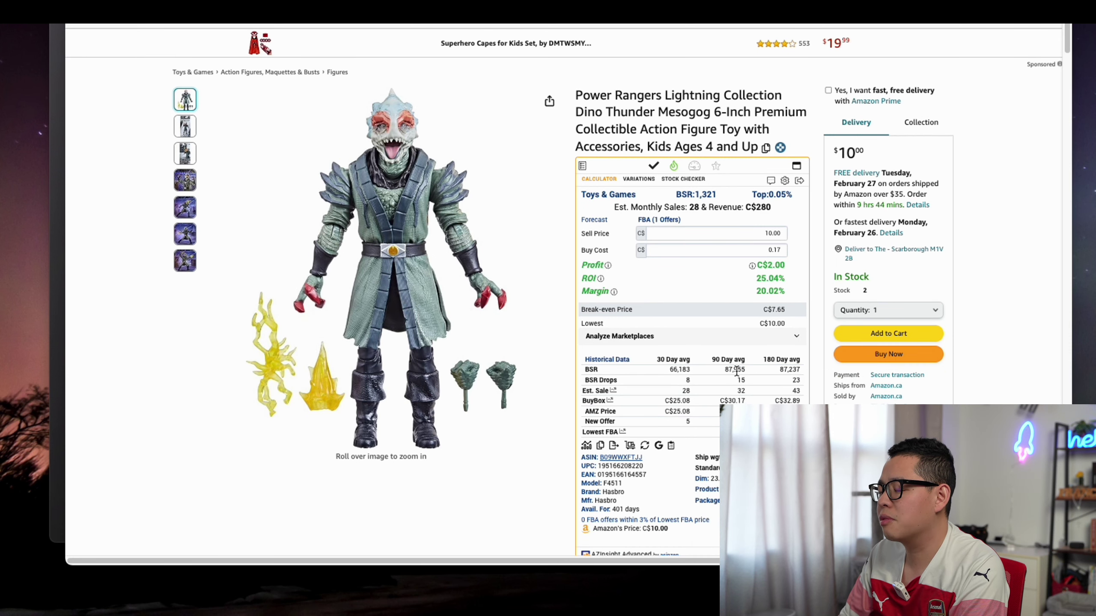
scroll(737, 370, "down", 10)
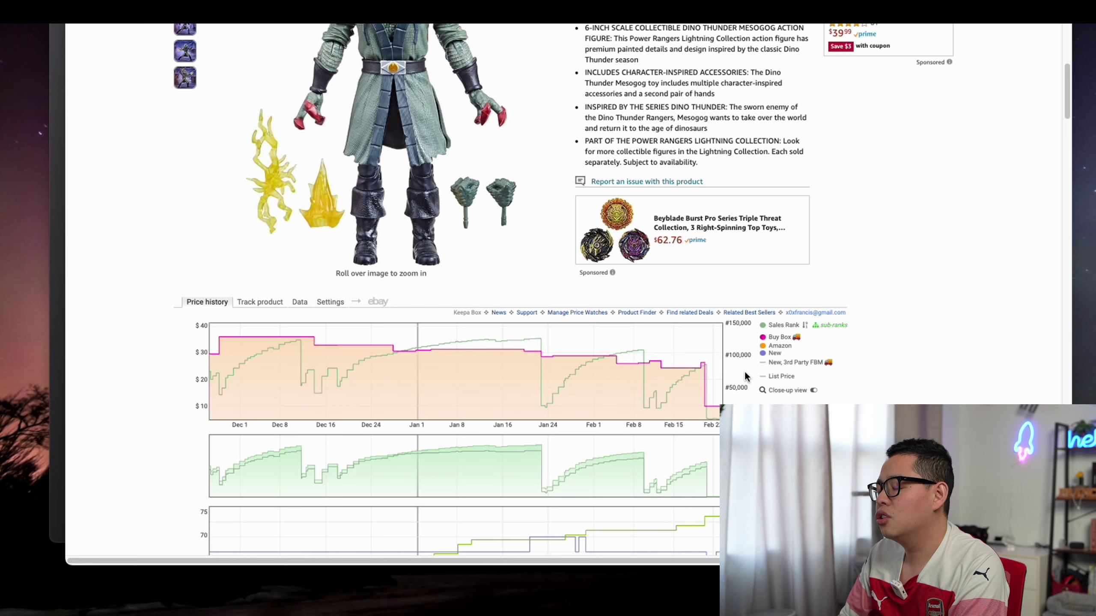
scroll(345, 358, "down", 7)
scroll(334, 295, "up", 4)
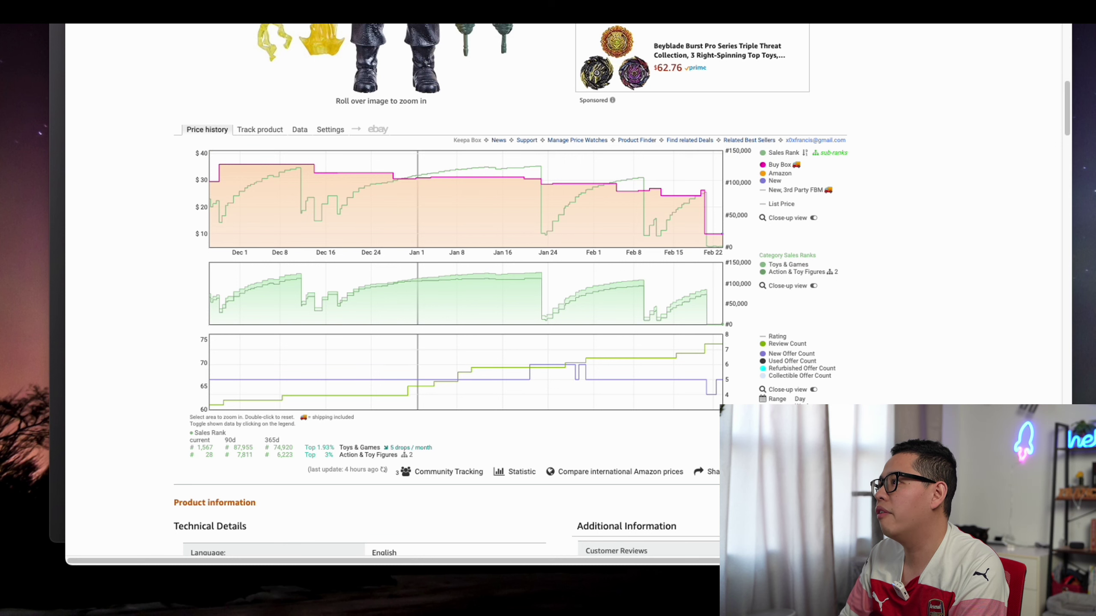
mouse_move(859, 27)
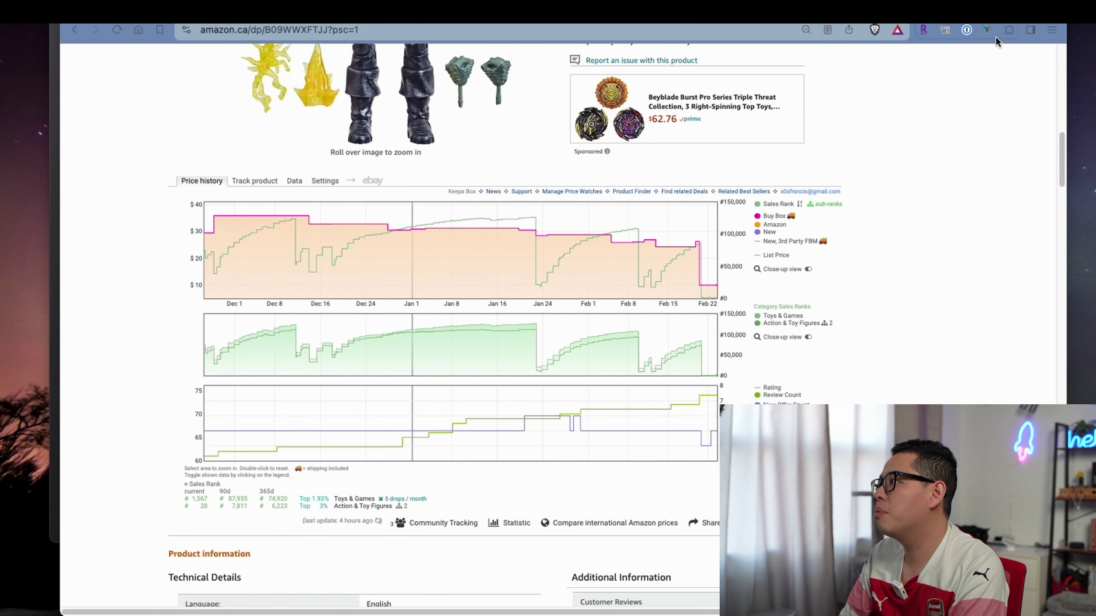
left_click(1008, 31)
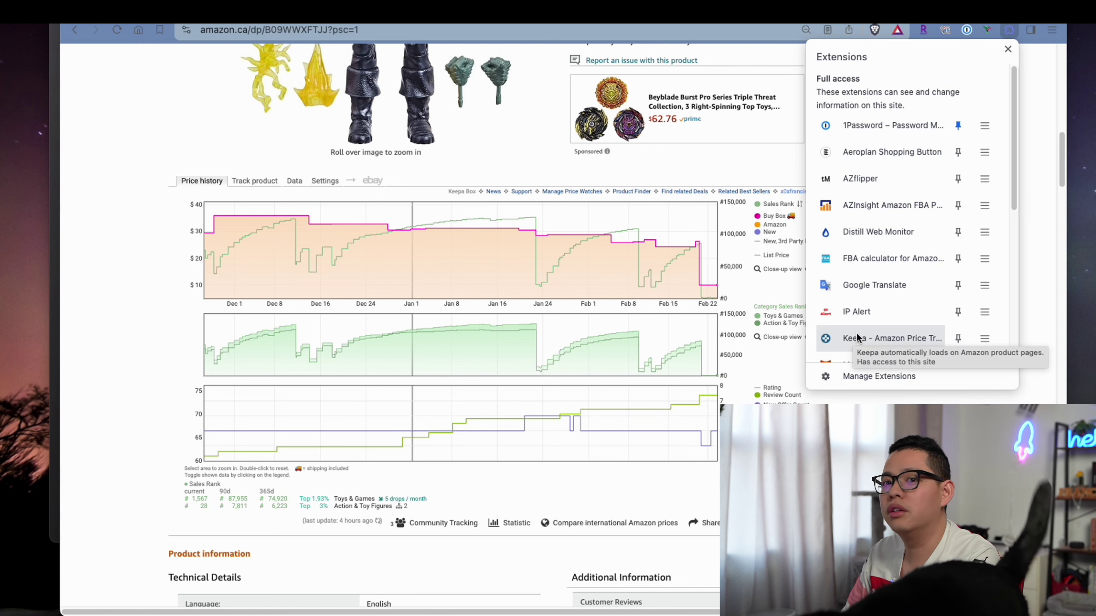
scroll(878, 336, "down", 1)
key("Escape")
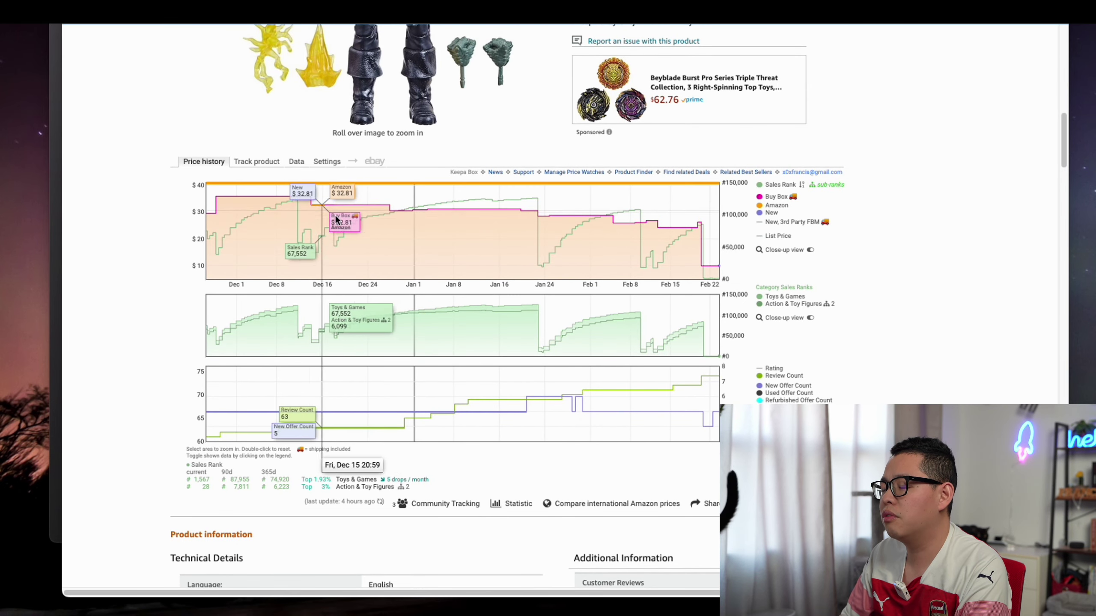
scroll(471, 222, "up", 8)
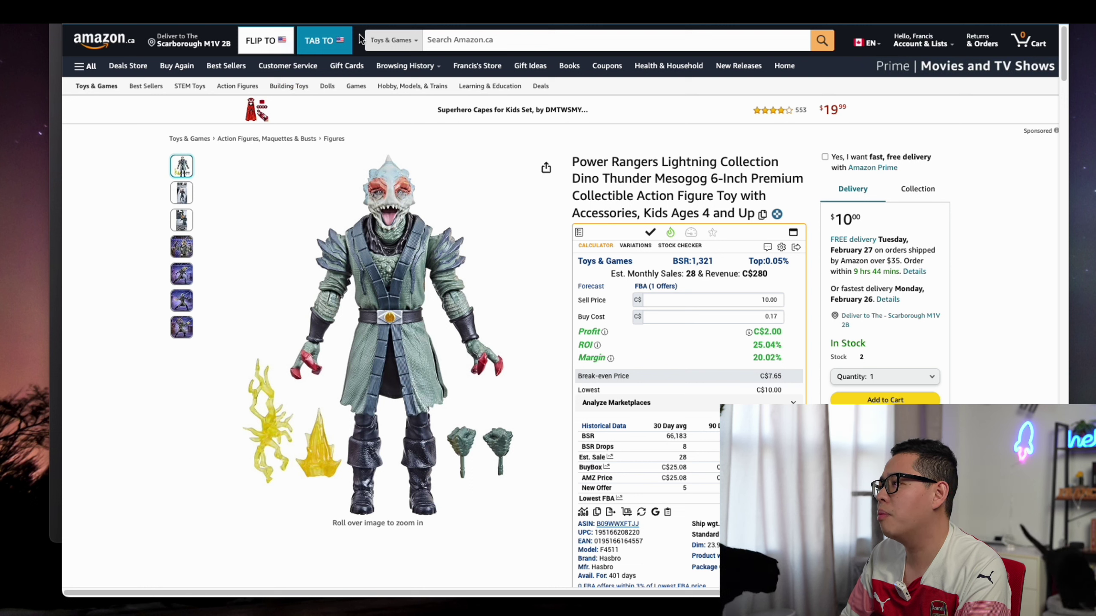
Open the Mesogog figure's Amazon.com listing ($22.60) in a new tab
left_click(326, 50)
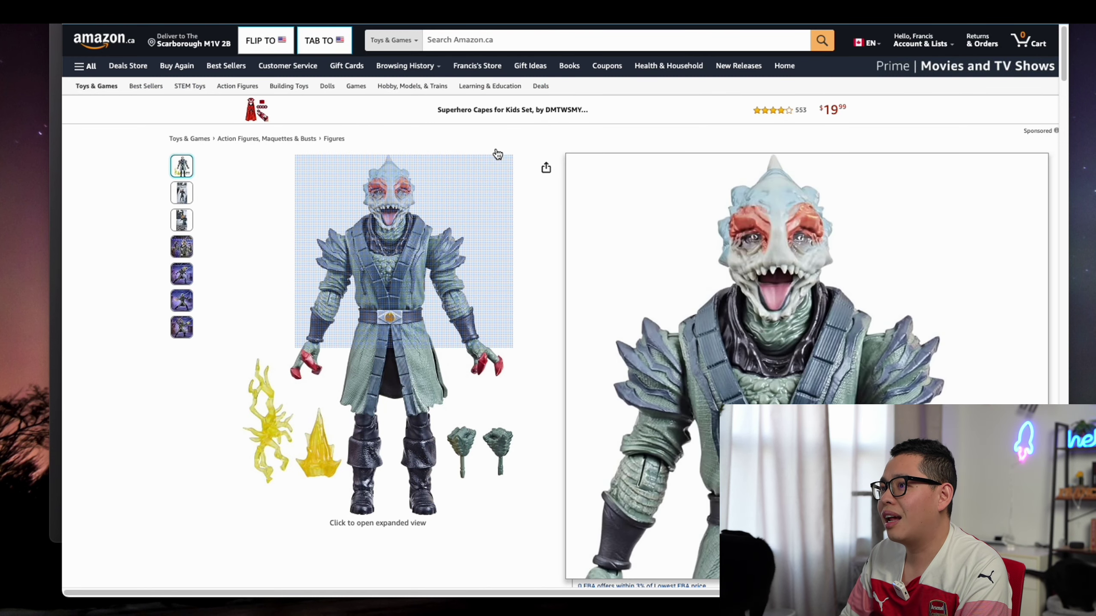
left_click(333, 44)
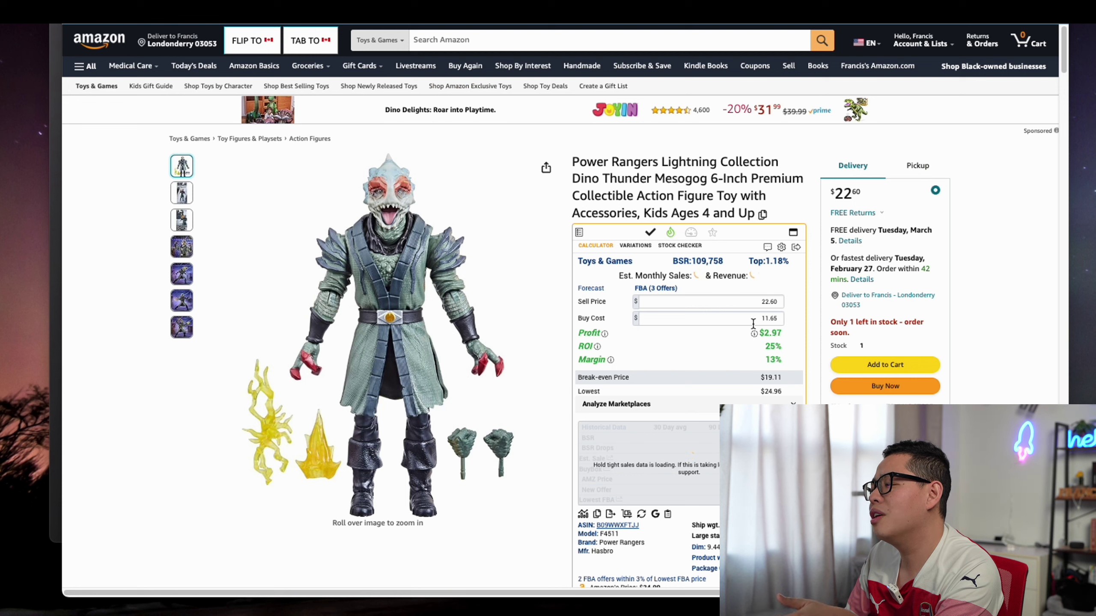
Set the buy cost to 7.50 for $7.12 profit and 92% ROI, noting the 109,758 sales rank
left_click(751, 312)
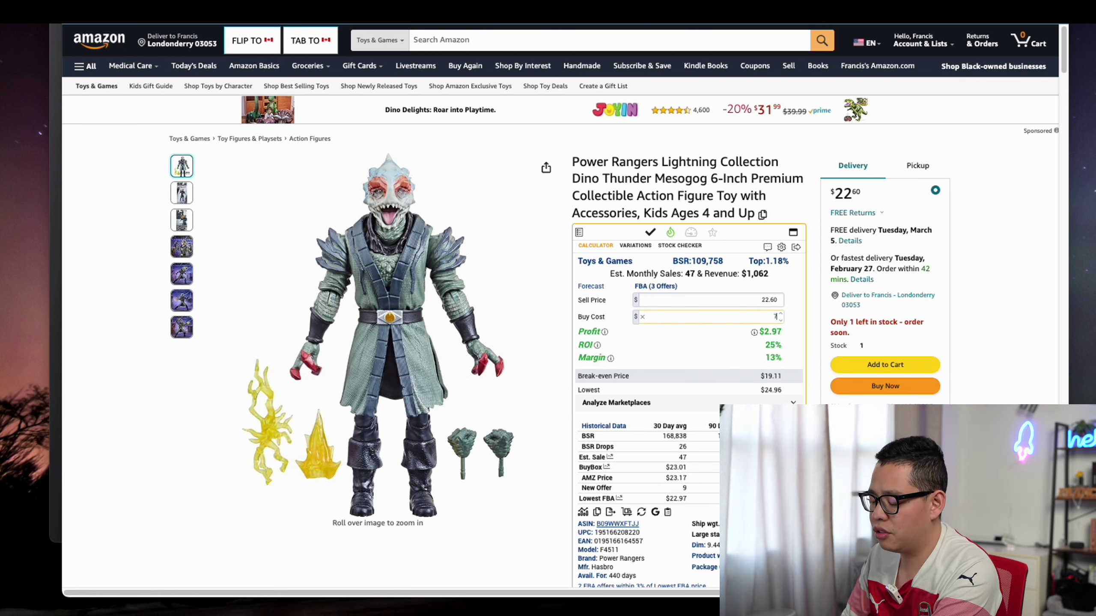
left_click(1026, 341)
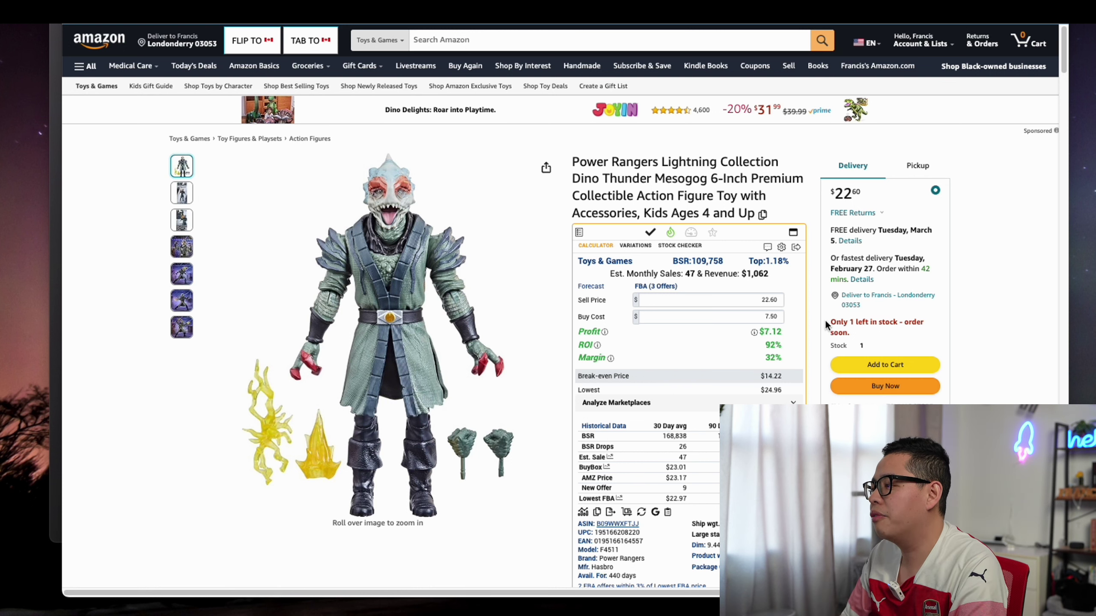
left_click_drag(699, 258, 726, 263)
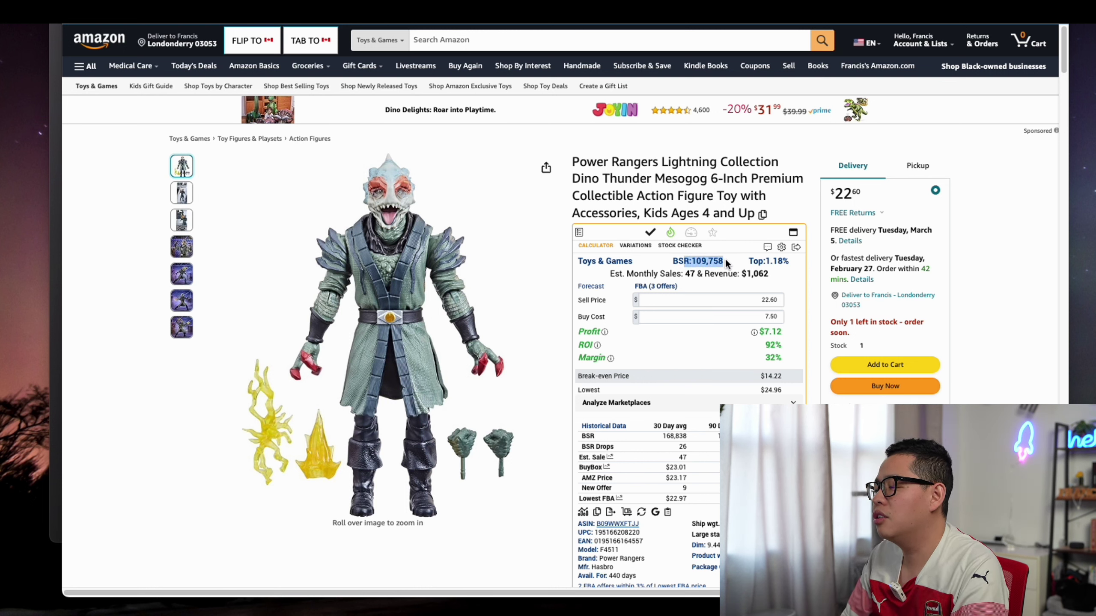
left_click(734, 265)
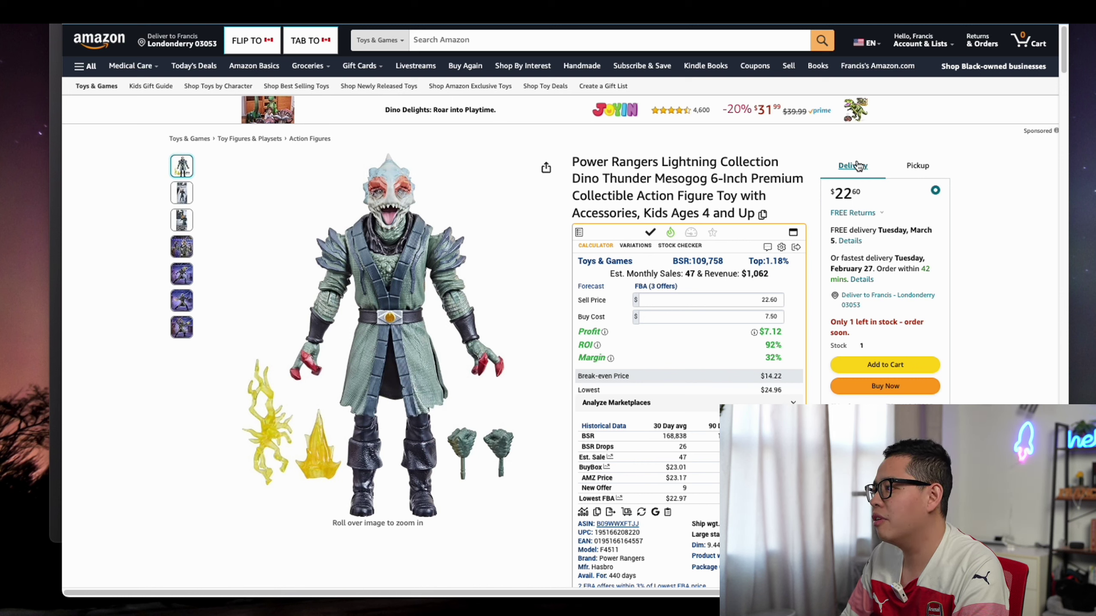
Check the seller TOVMAS STORE and switch the Keepa section to detailed product data
scroll(561, 306, "down", 1)
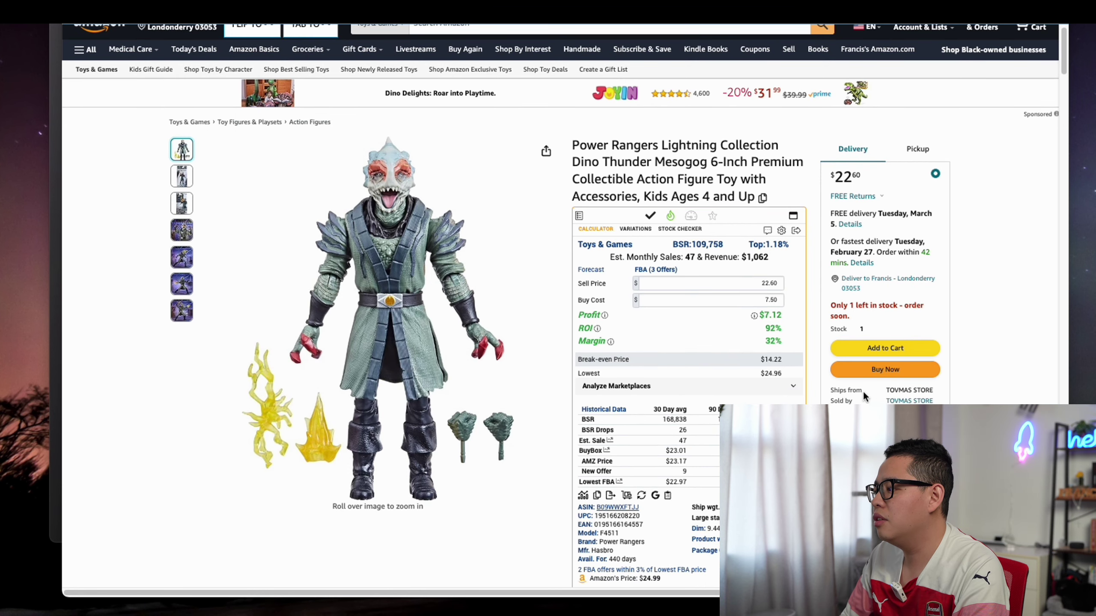
left_click_drag(876, 396, 939, 392)
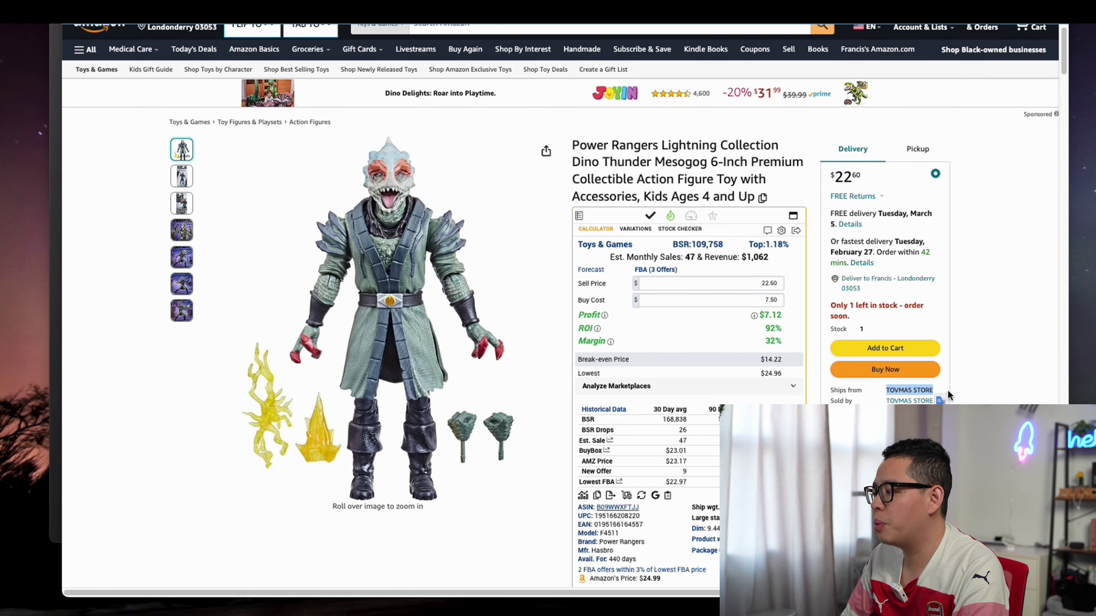
left_click(966, 385)
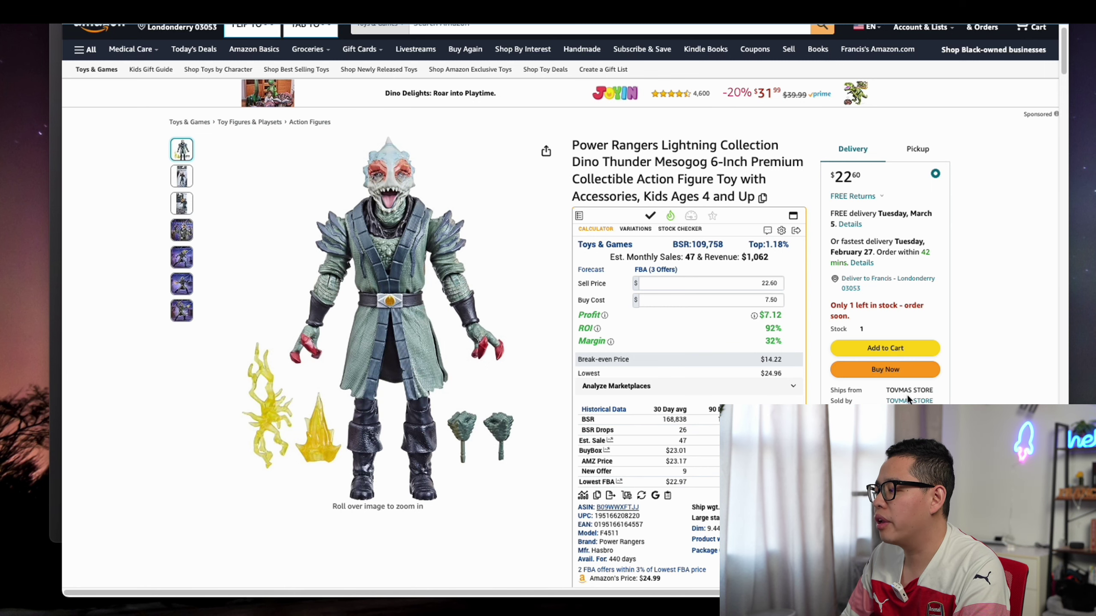
scroll(908, 399, "down", 10)
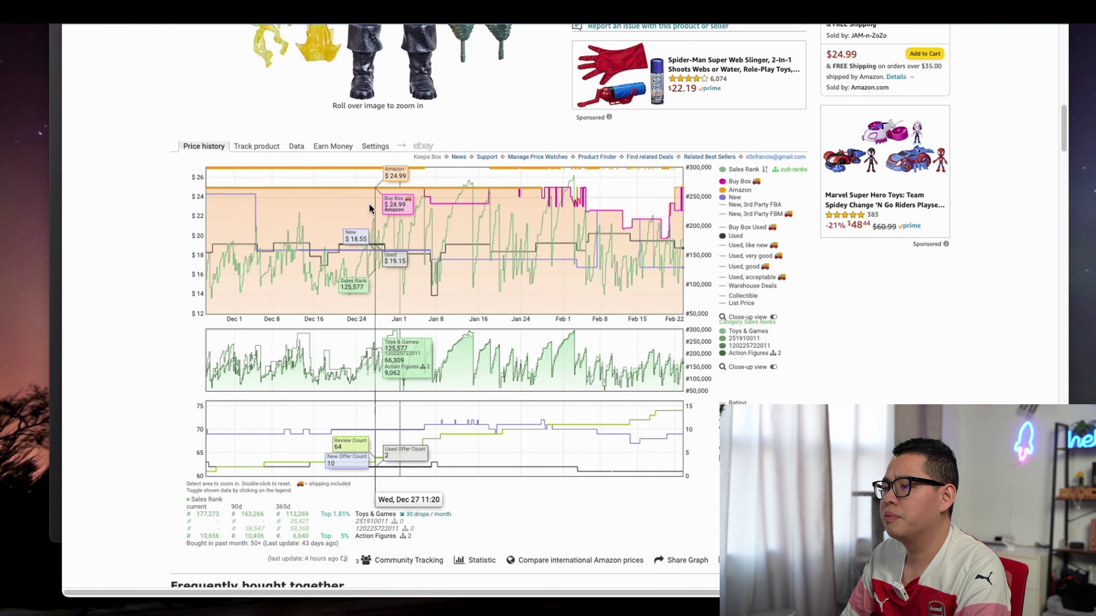
left_click(297, 147)
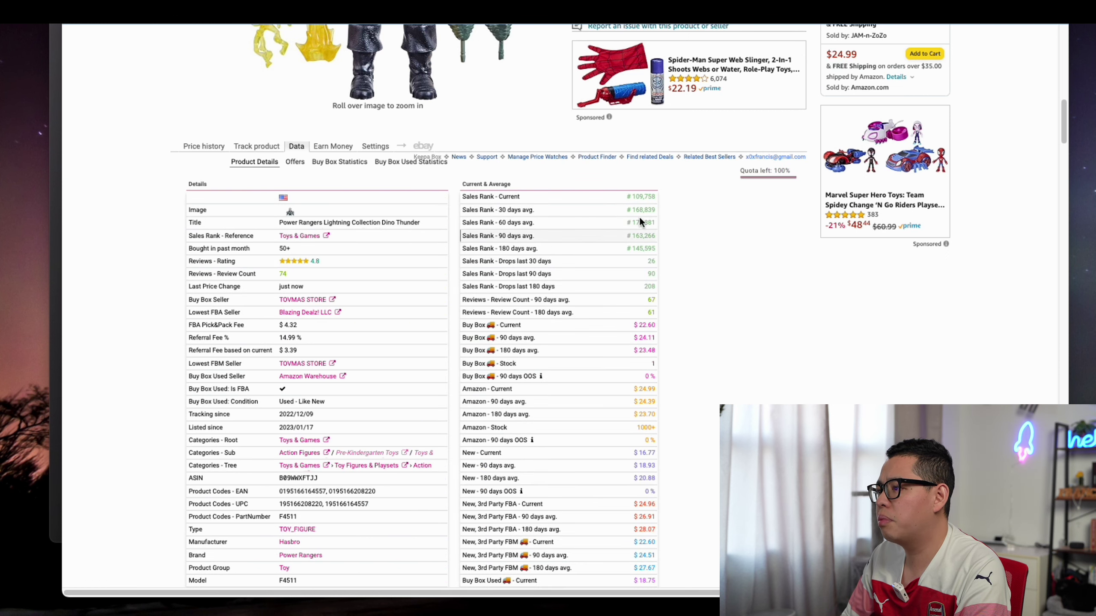
scroll(824, 326, "up", 15)
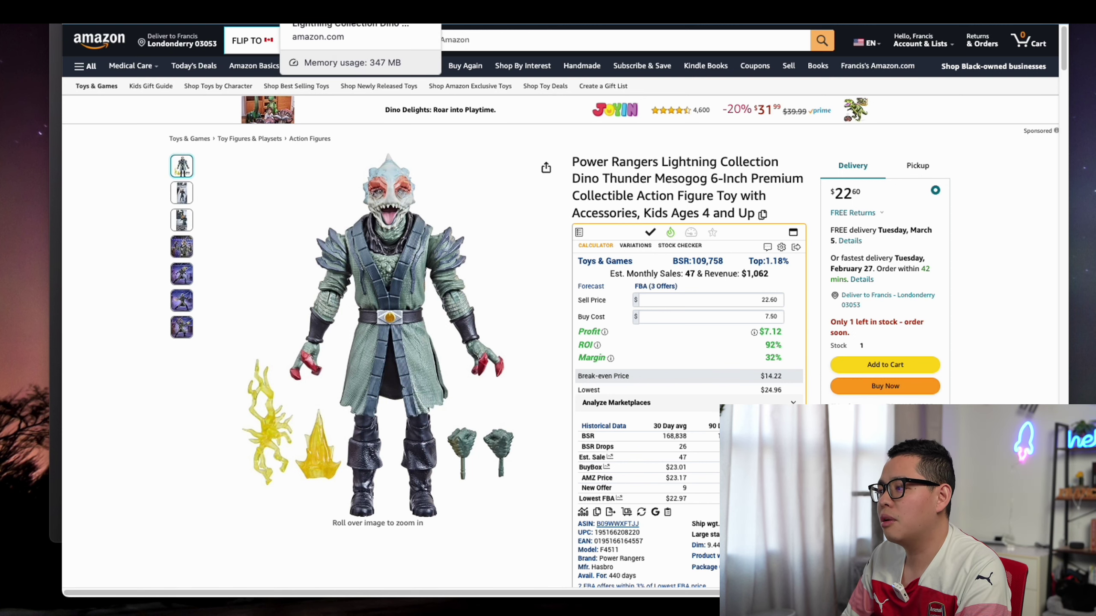
Return to Keepa Deals and open the Star Wars Vel Sartha deal's price history
key("ctrl+Tab")
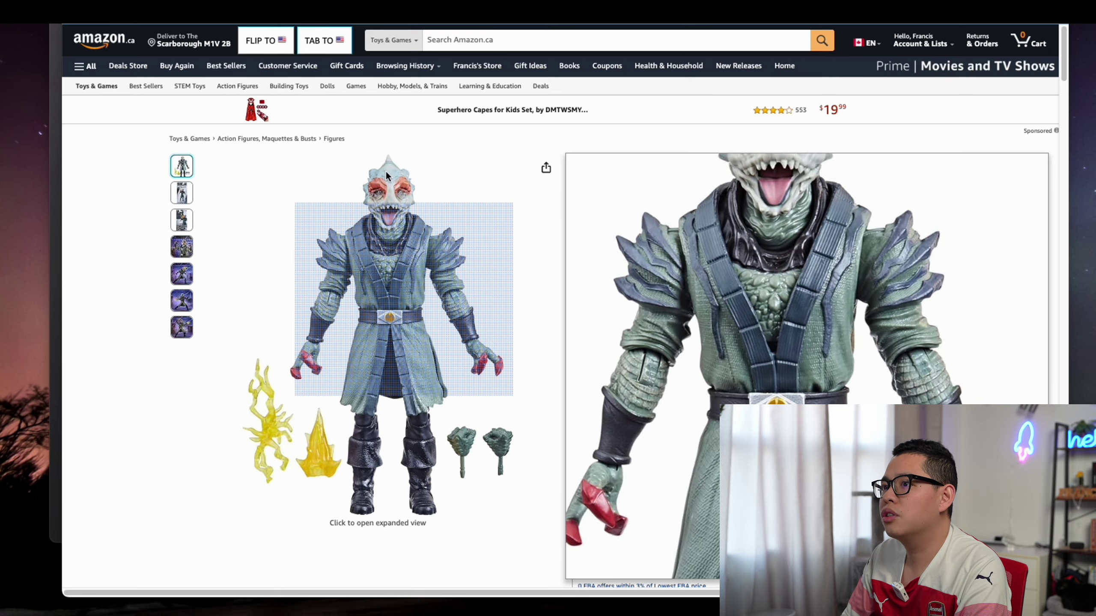
key("ctrl+Tab")
key("ctrl+Tab")
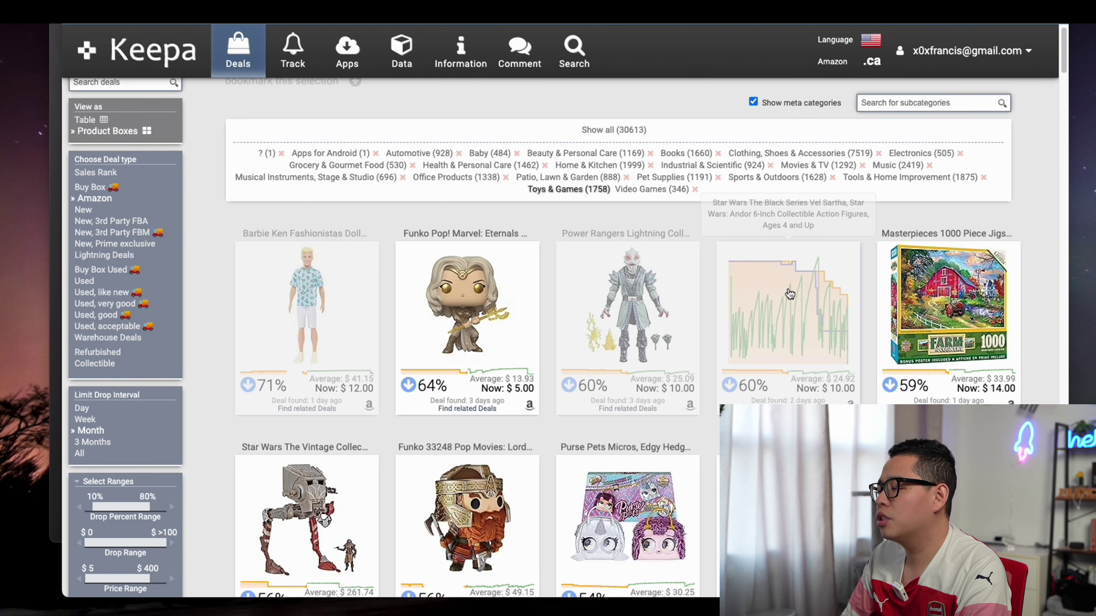
left_click(789, 294)
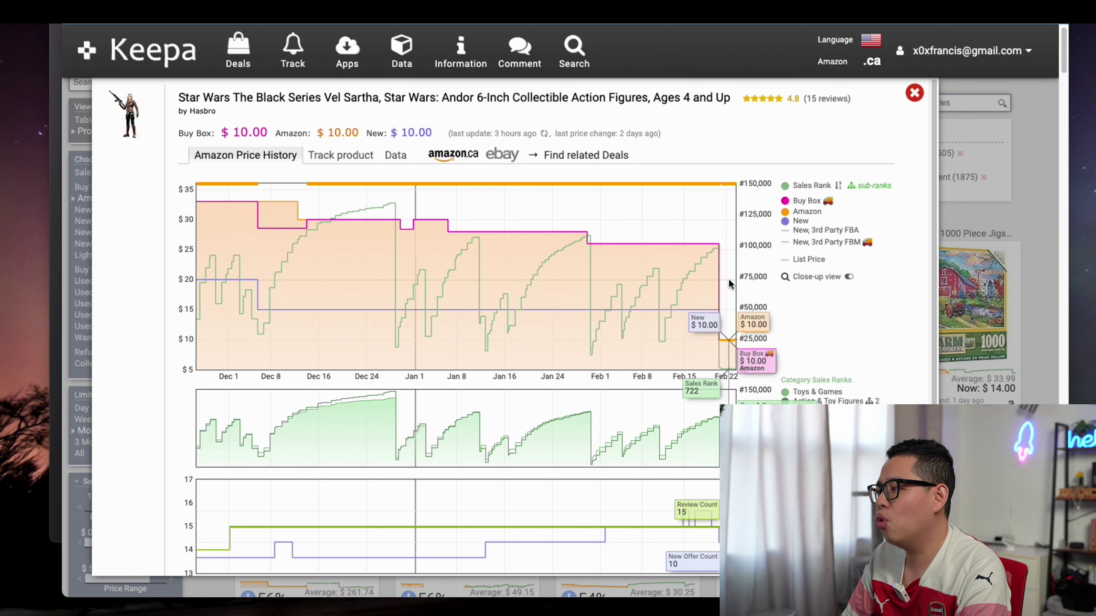
scroll(488, 425, "down", 3)
scroll(453, 455, "up", 1)
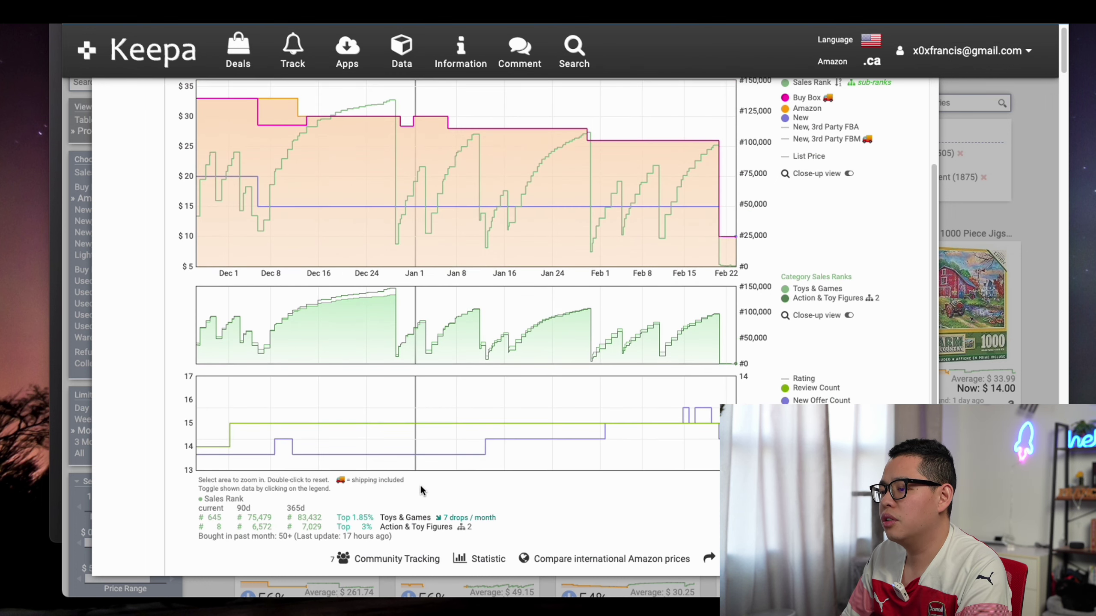
Review the Vel Sartha sales rank statistics, then open its Amazon.ca listing
left_click_drag(206, 519, 312, 535)
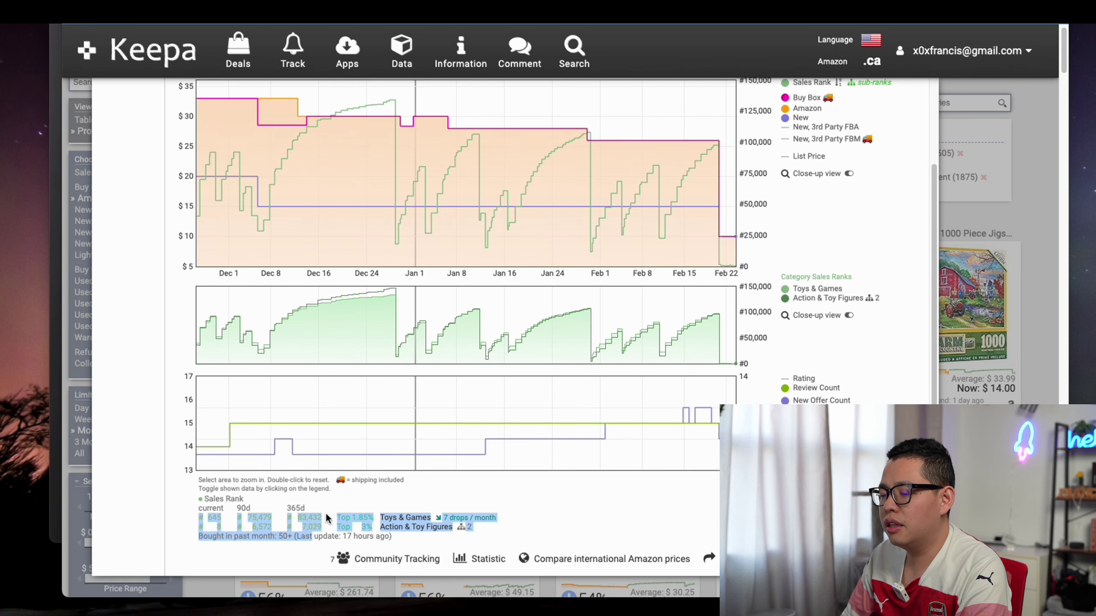
left_click(215, 516)
scroll(420, 455, "up", 3)
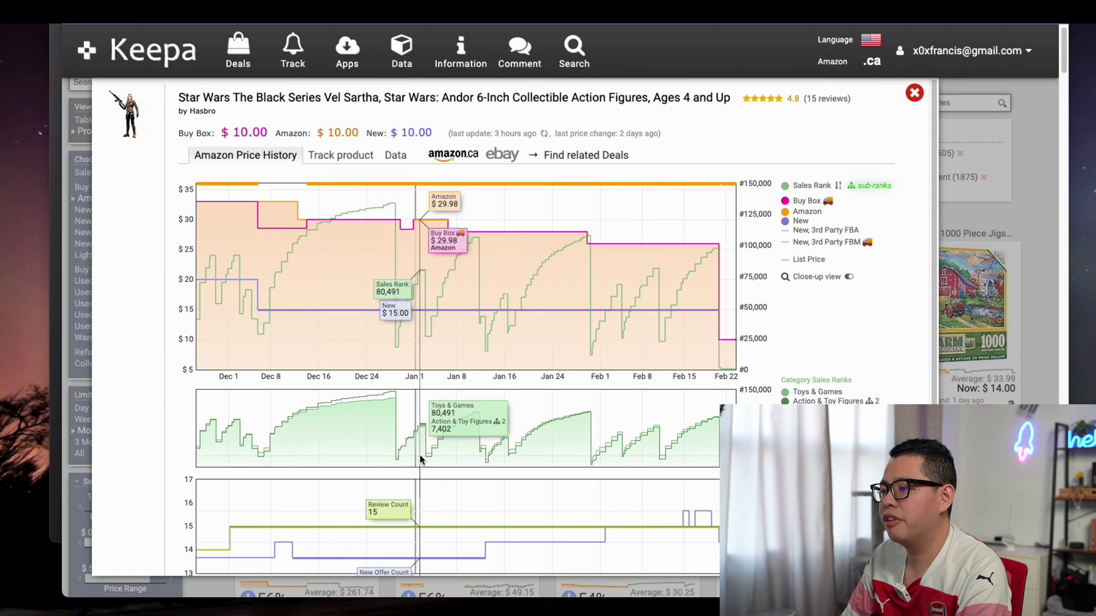
left_click(439, 163)
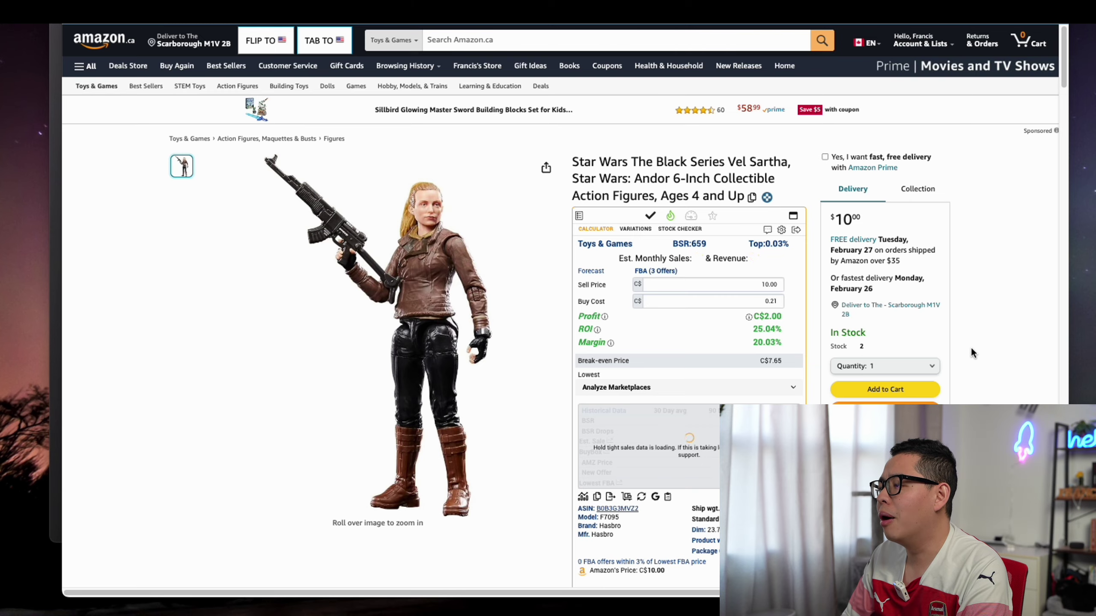
Show the Vel Sartha figure's full 407-day Keepa history on Amazon.ca, then open its Amazon.com listing
scroll(971, 346, "down", 10)
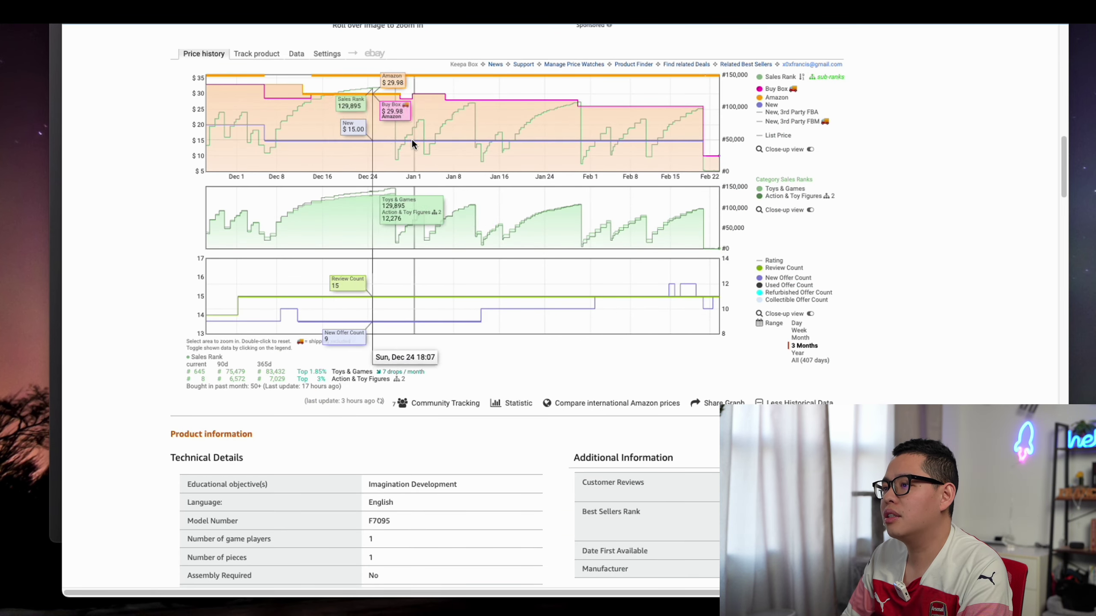
left_click(816, 365)
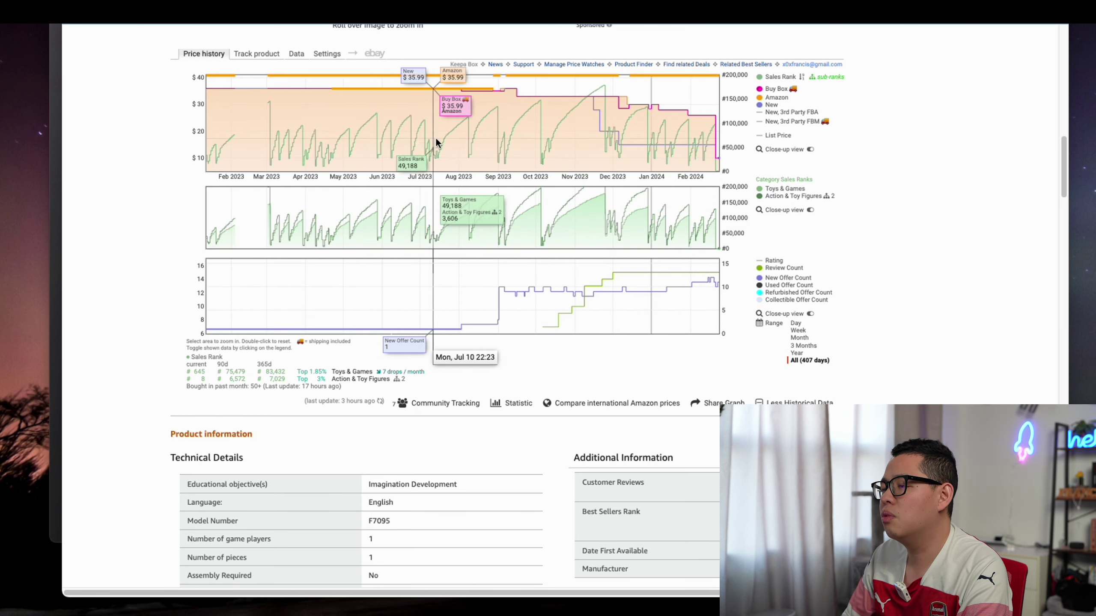
scroll(435, 142, "up", 10)
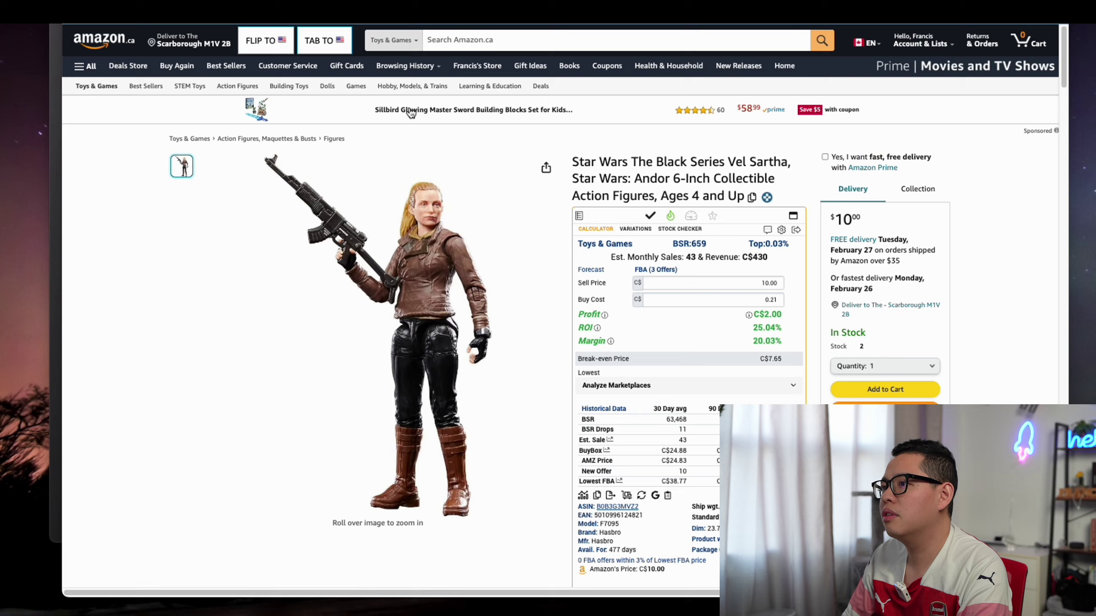
left_click(348, 44)
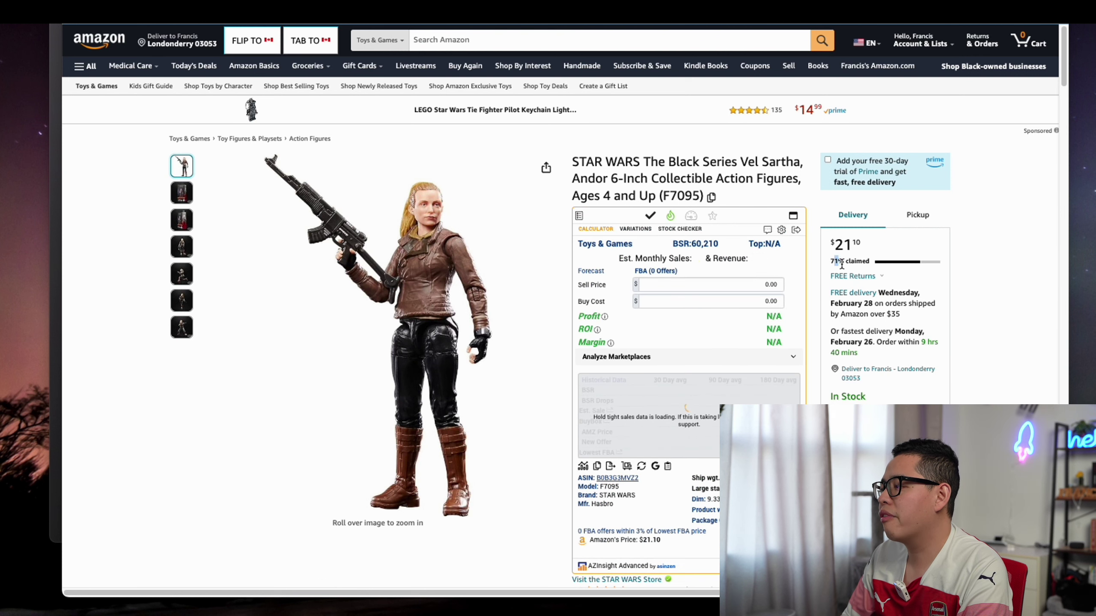
Point out the 71% claimed deal progress and the Vel Sartha title and listing details
left_click_drag(836, 261, 954, 277)
left_click(999, 279)
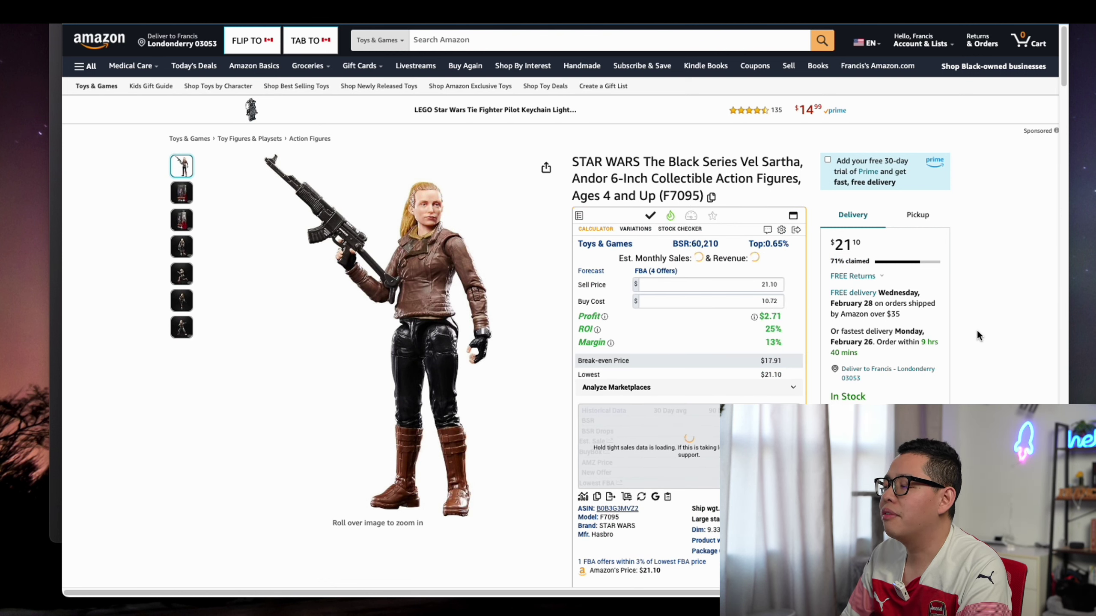
left_click_drag(891, 257, 805, 250)
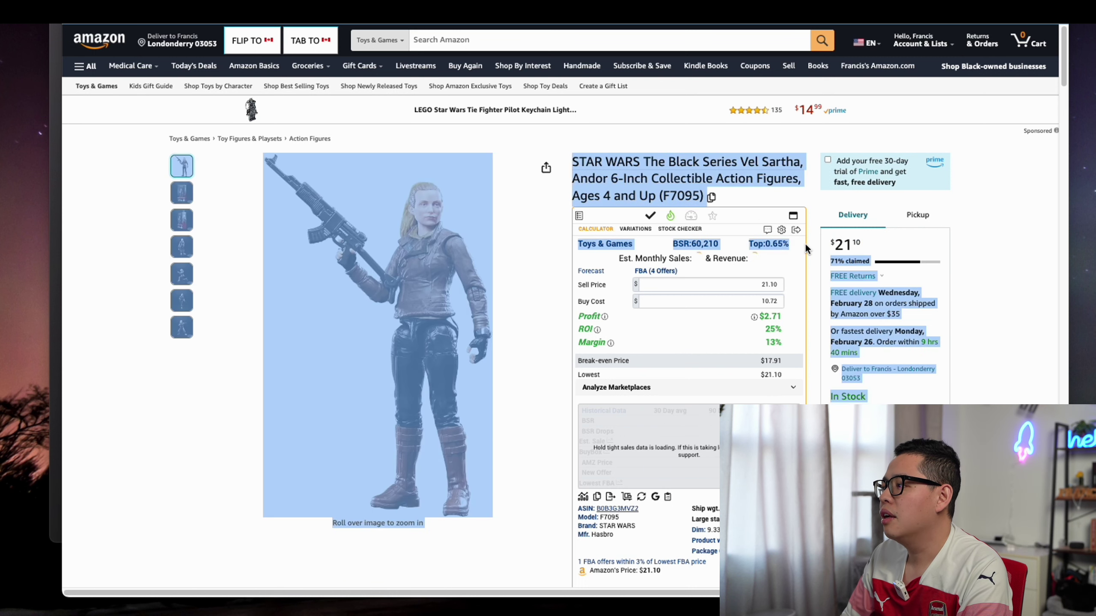
left_click(990, 285)
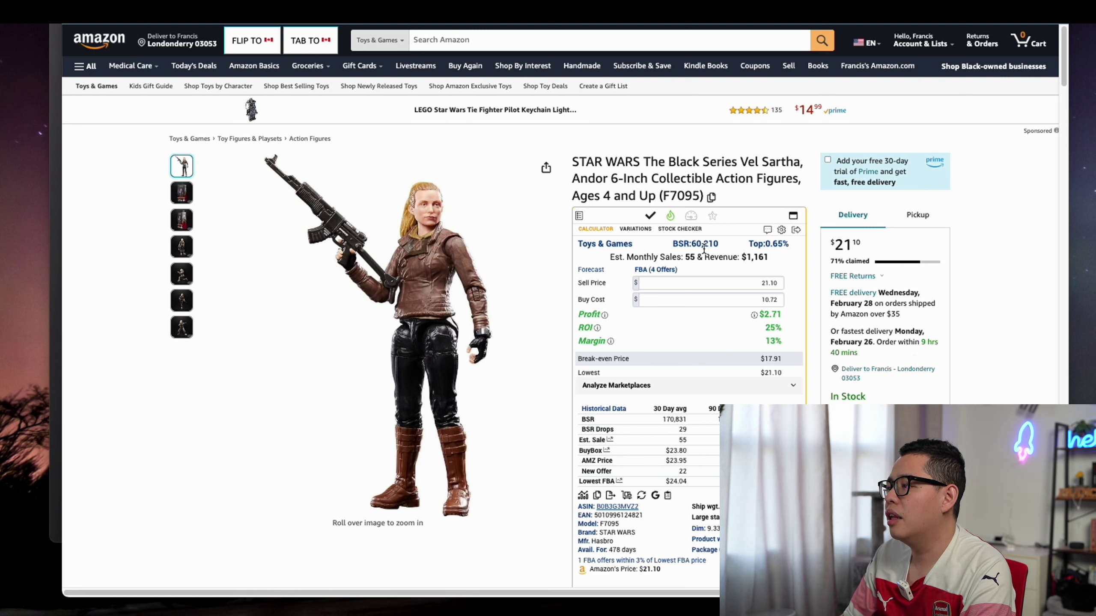
Note the 60,210 sales rank and 55 estimated monthly sales, and view the Keepa chart
left_click_drag(694, 248, 717, 246)
left_click(732, 250)
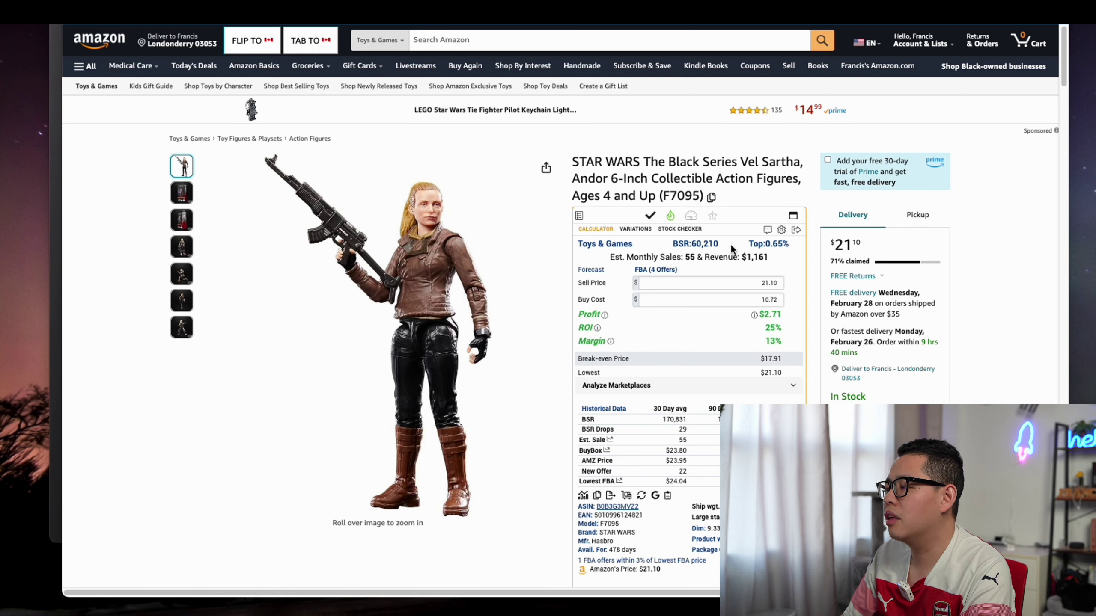
mouse_move(686, 261)
left_mouse_down()
mouse_move(744, 259)
mouse_move(705, 258)
left_mouse_up()
left_click(681, 260)
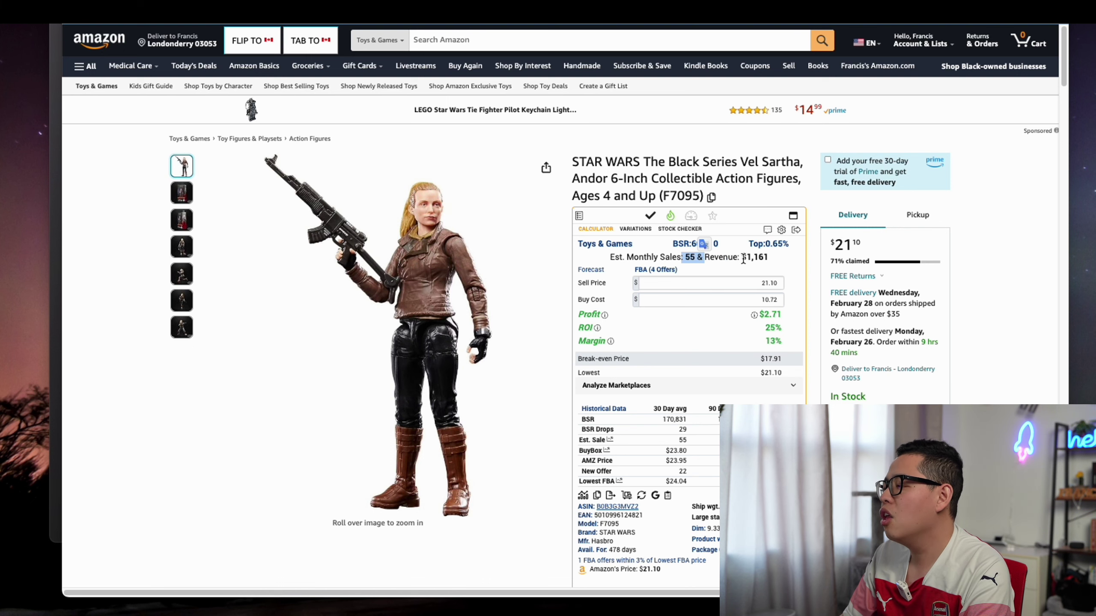
scroll(927, 397, "down", 8)
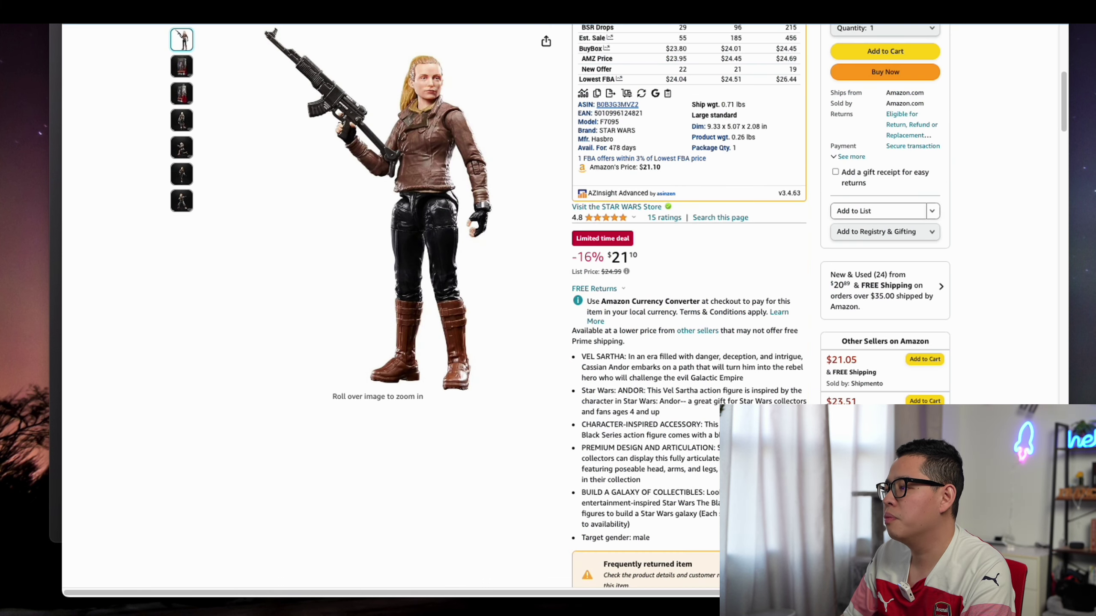
scroll(811, 372, "down", 10)
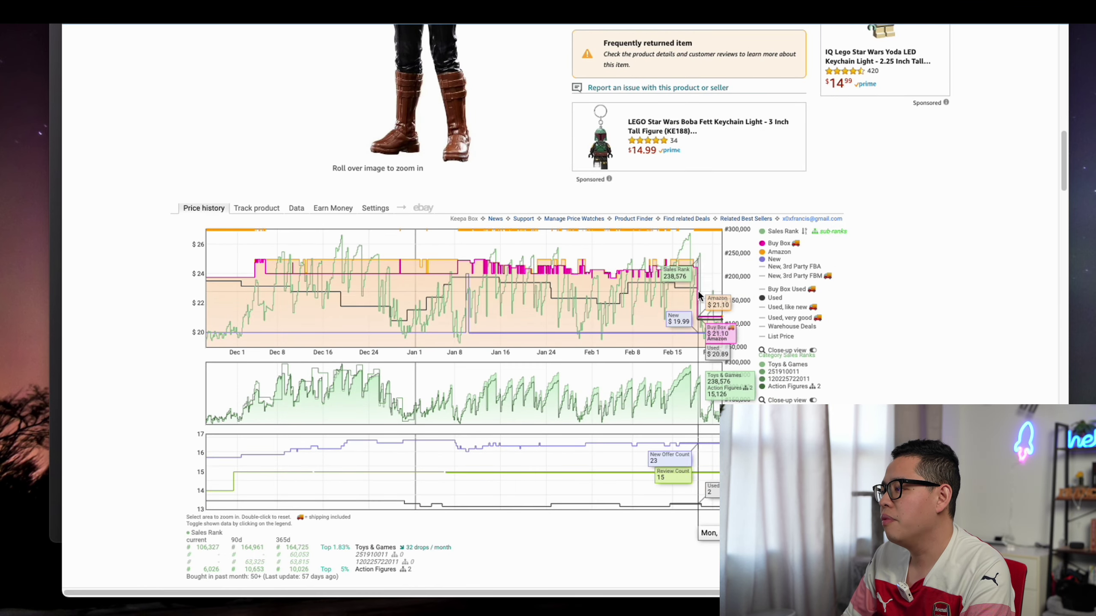
scroll(708, 328, "up", 15)
Enter a 7.50 buy cost for $5.93 profit and 78% ROI, and note the $24.51 lowest FBA price
left_click(749, 288)
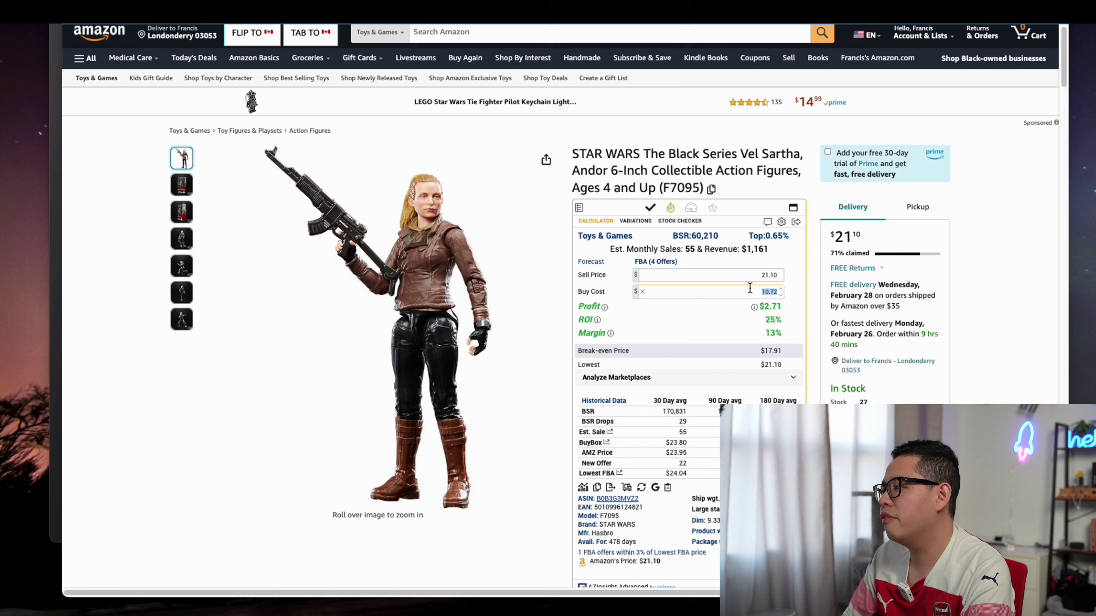
type("7")
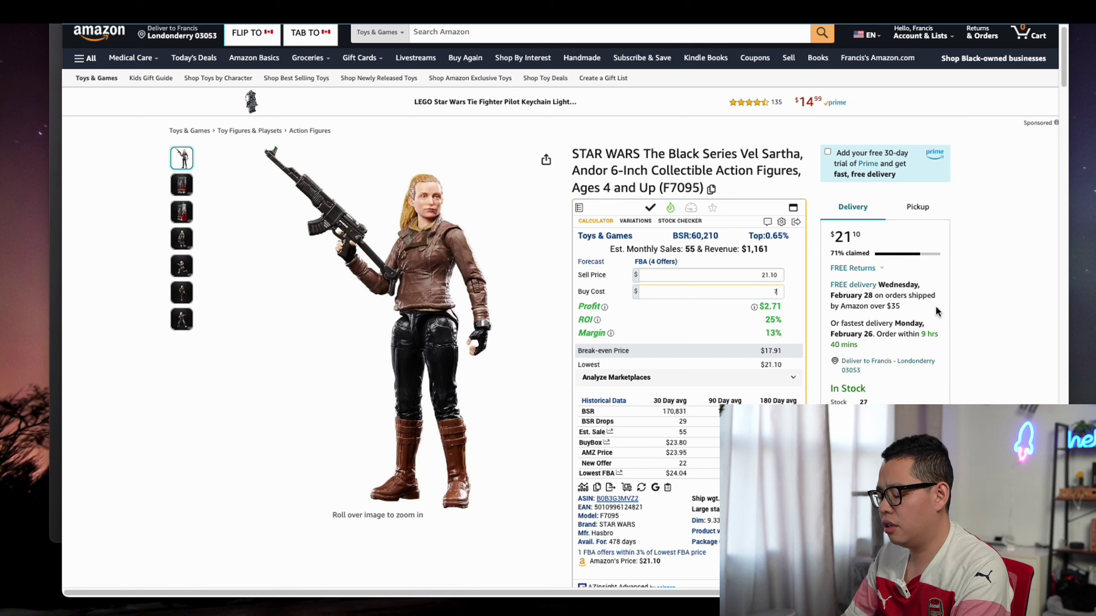
type(".5")
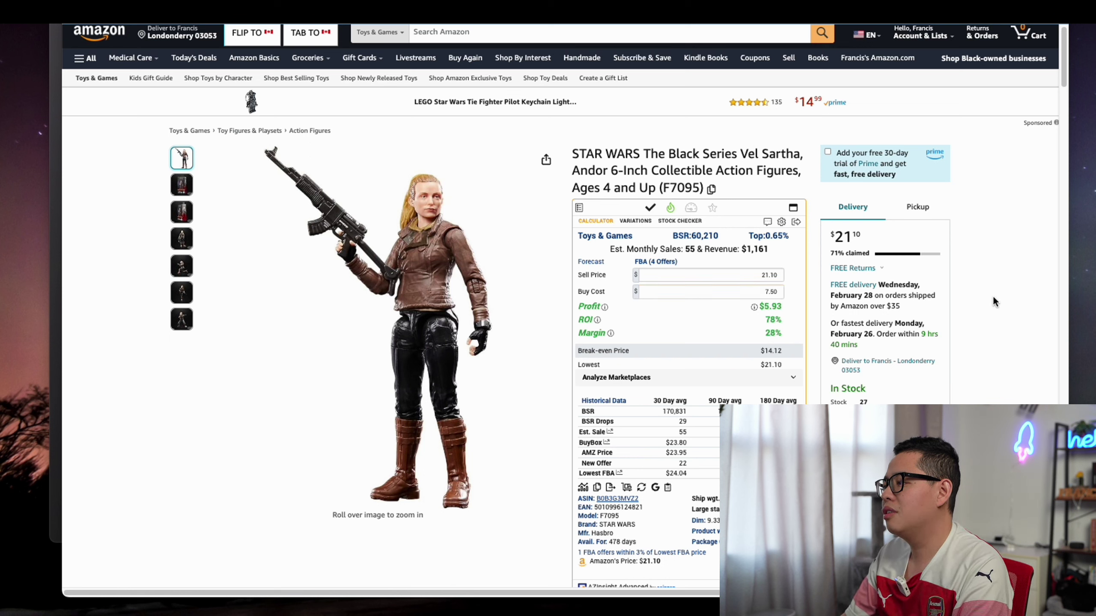
scroll(972, 341, "down", 5)
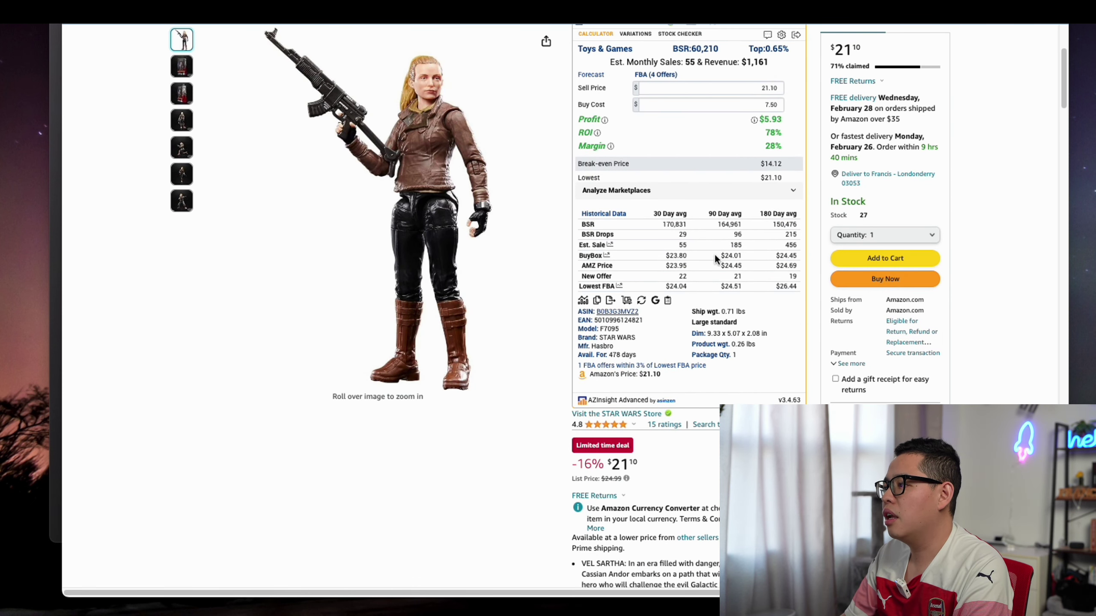
left_click_drag(649, 223, 748, 293)
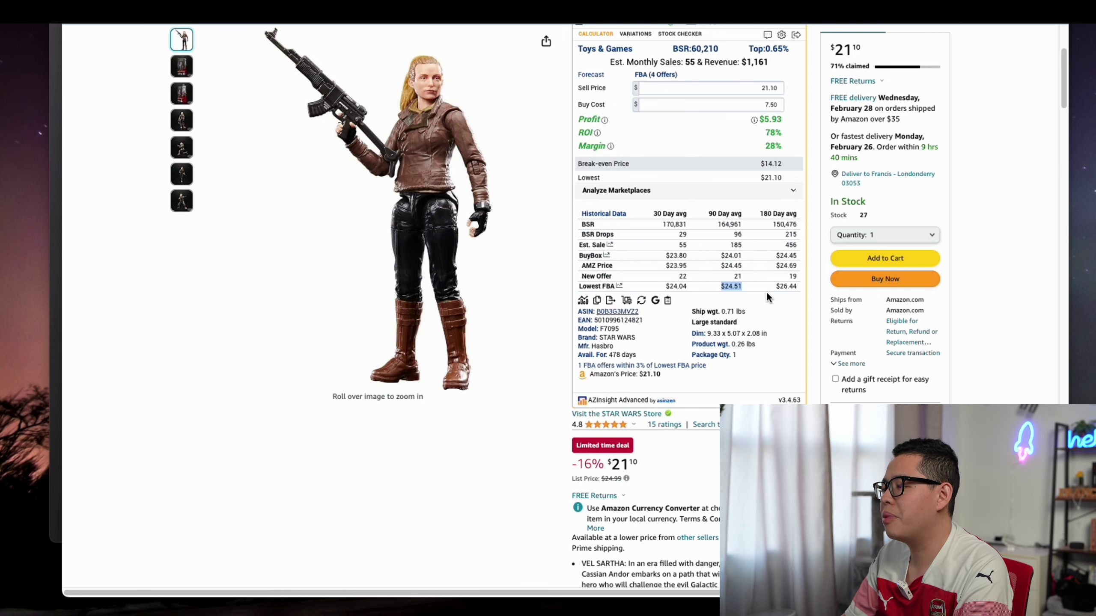
scroll(693, 353, "down", 12)
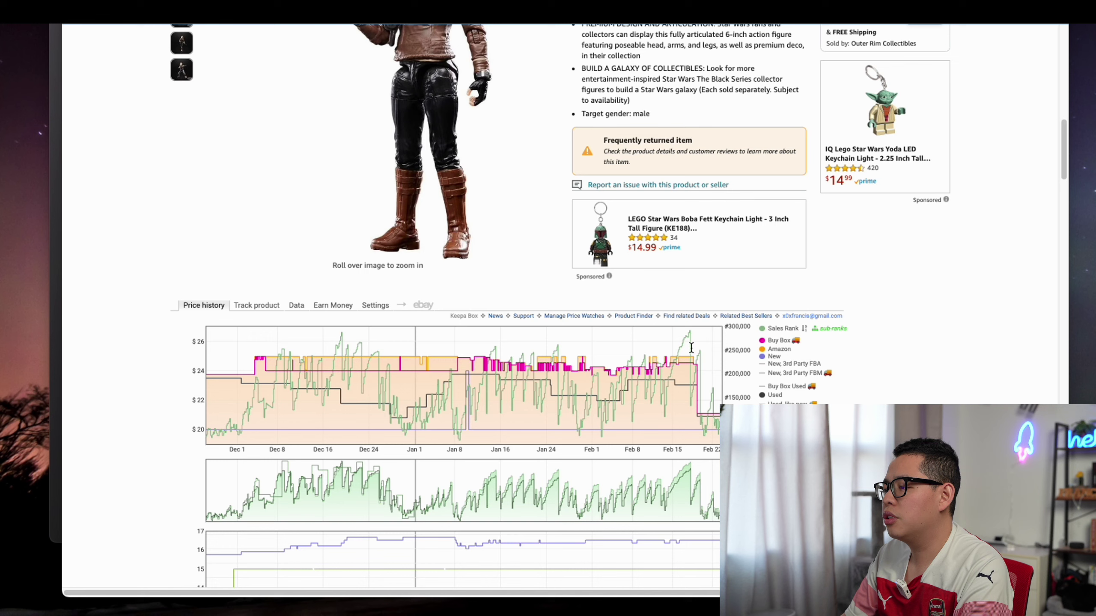
scroll(598, 304, "up", 5)
scroll(598, 304, "up", 3)
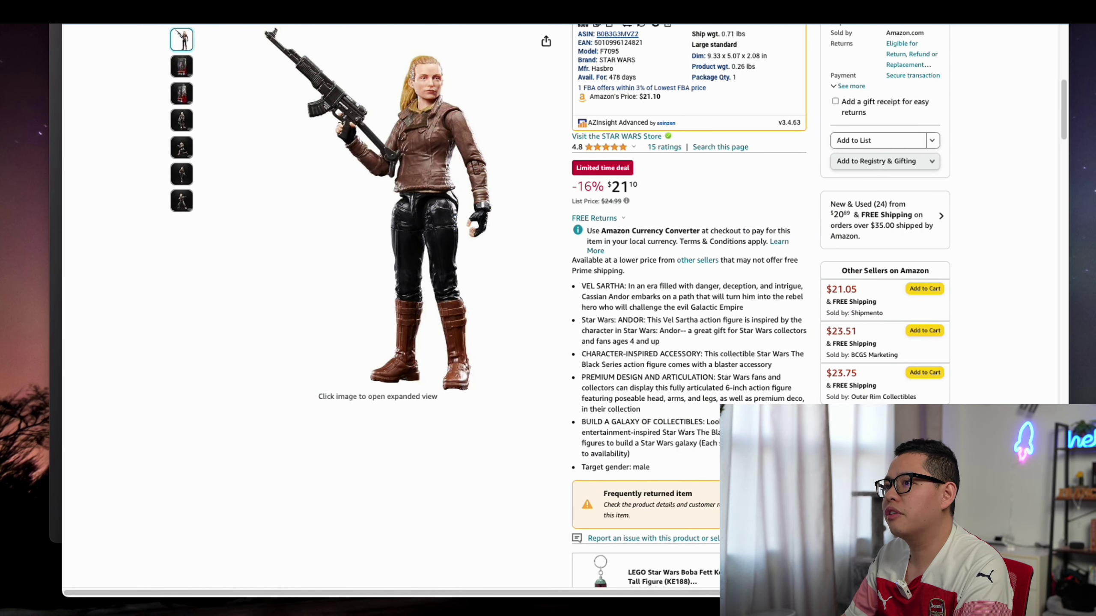
scroll(701, 373, "up", 3)
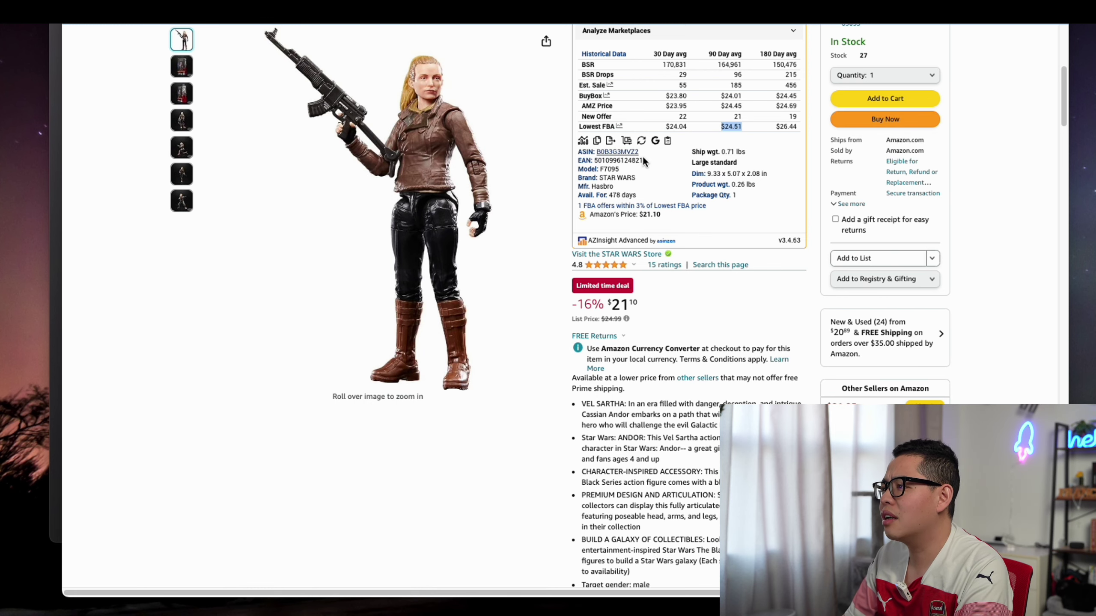
scroll(733, 289, "down", 15)
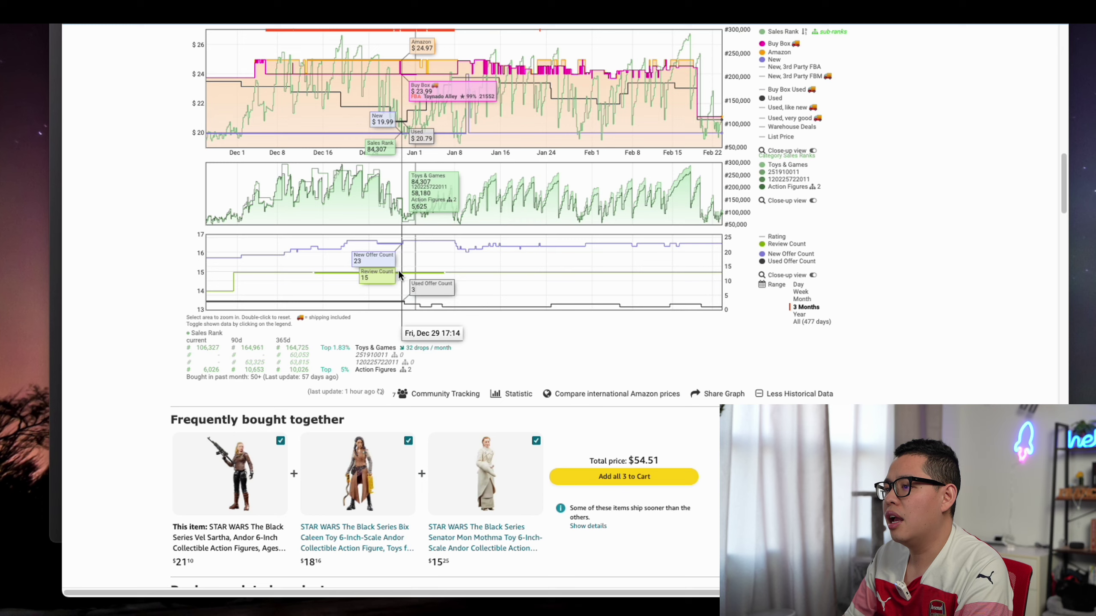
scroll(402, 204, "up", 1)
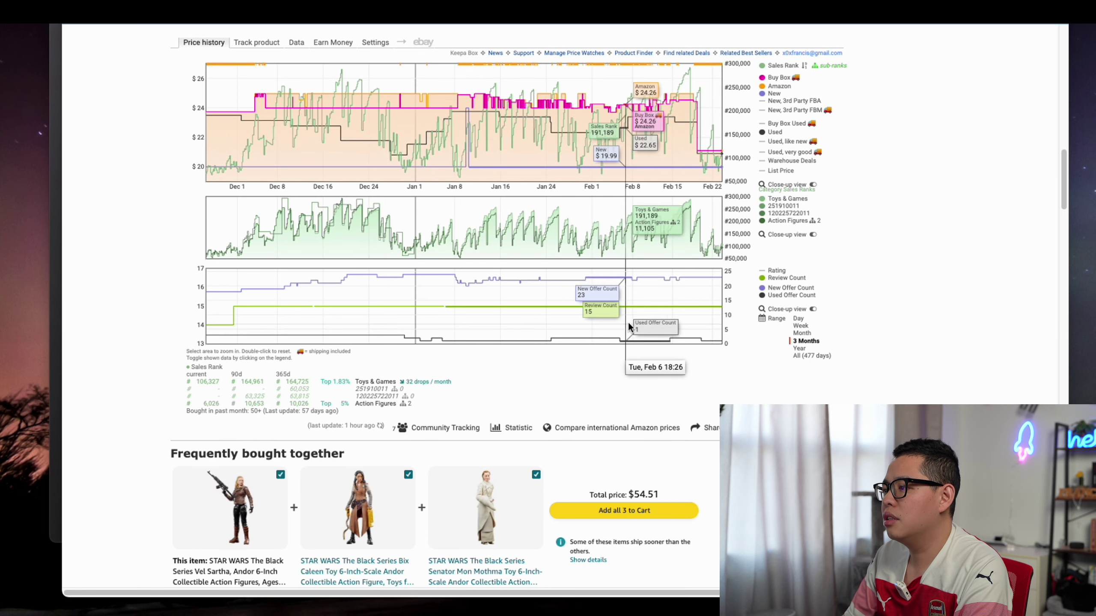
scroll(627, 327, "up", 3)
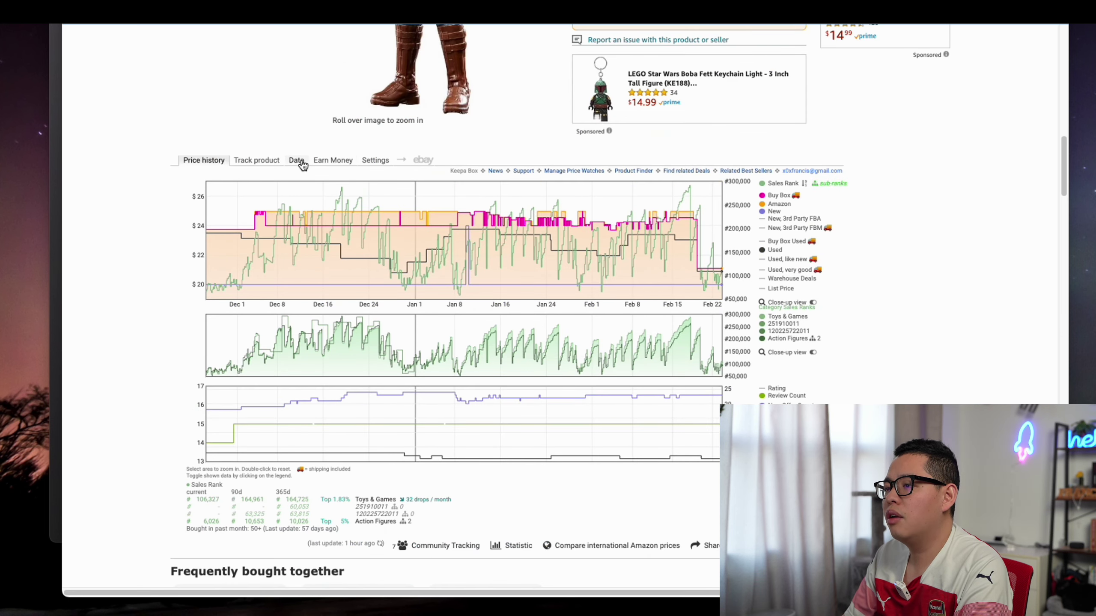
Show Keepa Buy Box statistics over a longer range, listing all 9 sellers with Amazon holding 45%
left_click(297, 160)
left_click(295, 177)
left_click(339, 176)
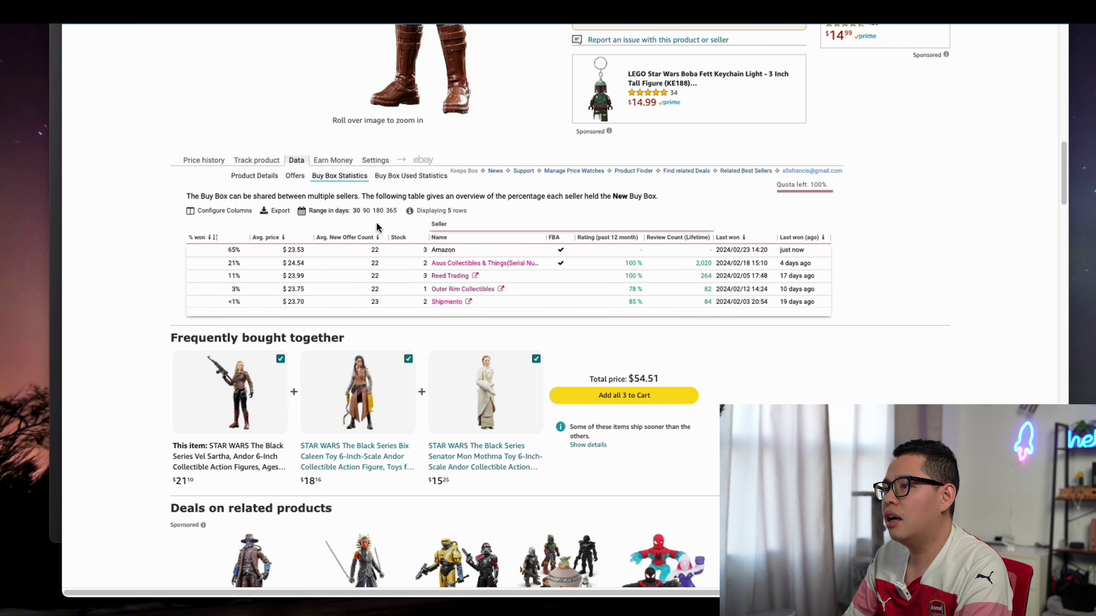
left_click(367, 210)
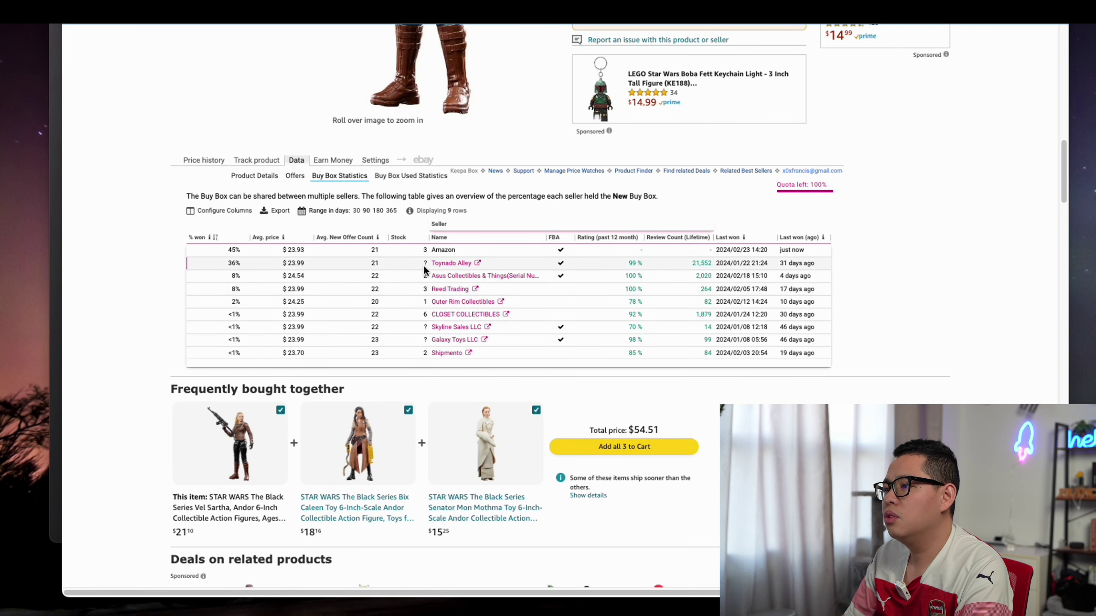
left_click(219, 254)
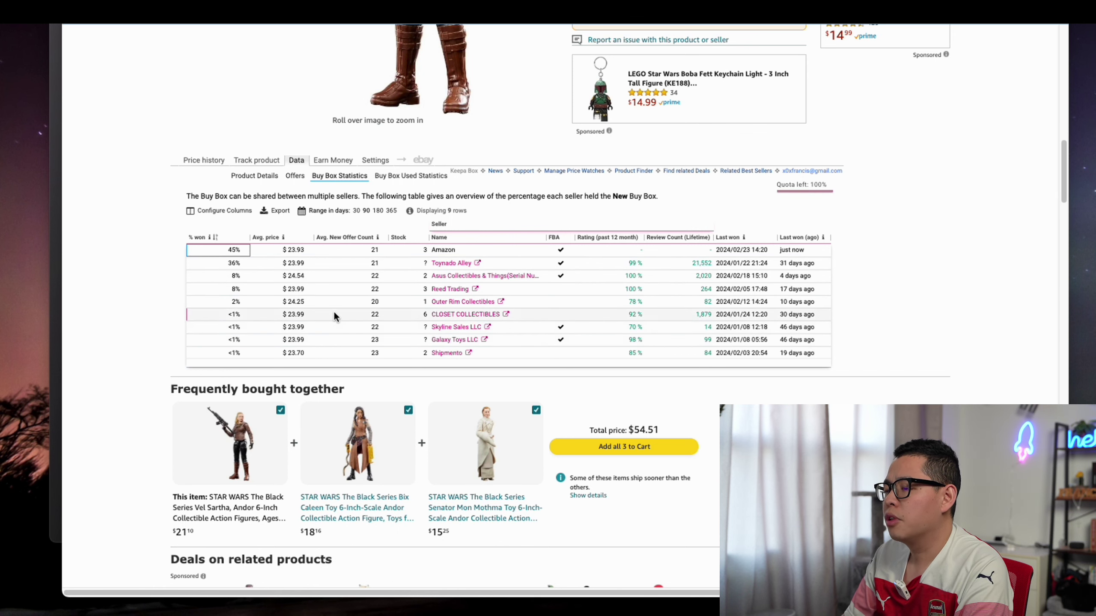
scroll(333, 310, "up", 1)
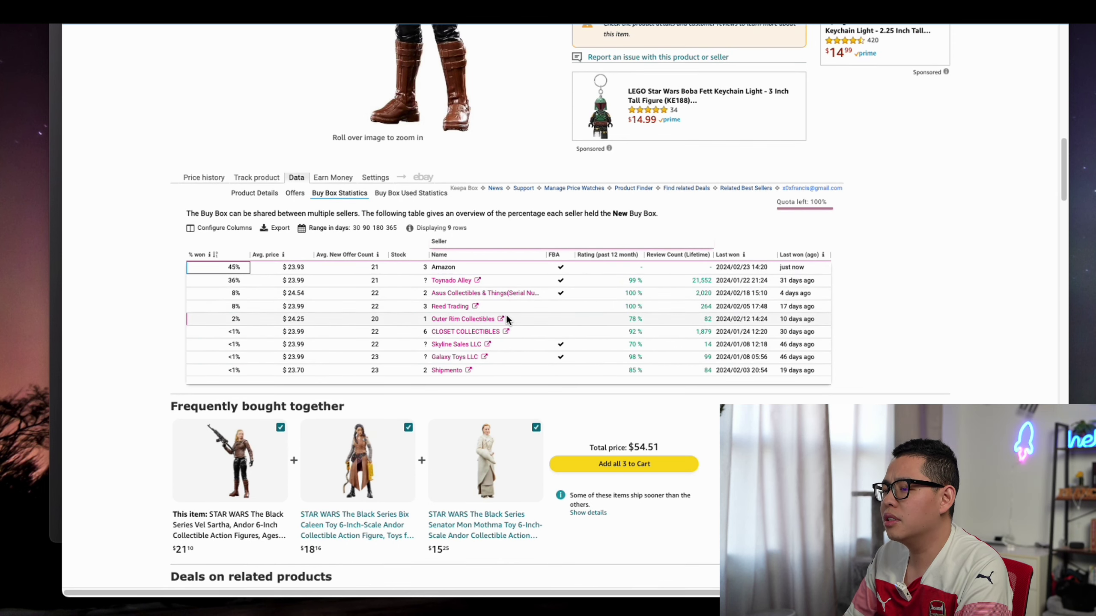
scroll(506, 318, "up", 10)
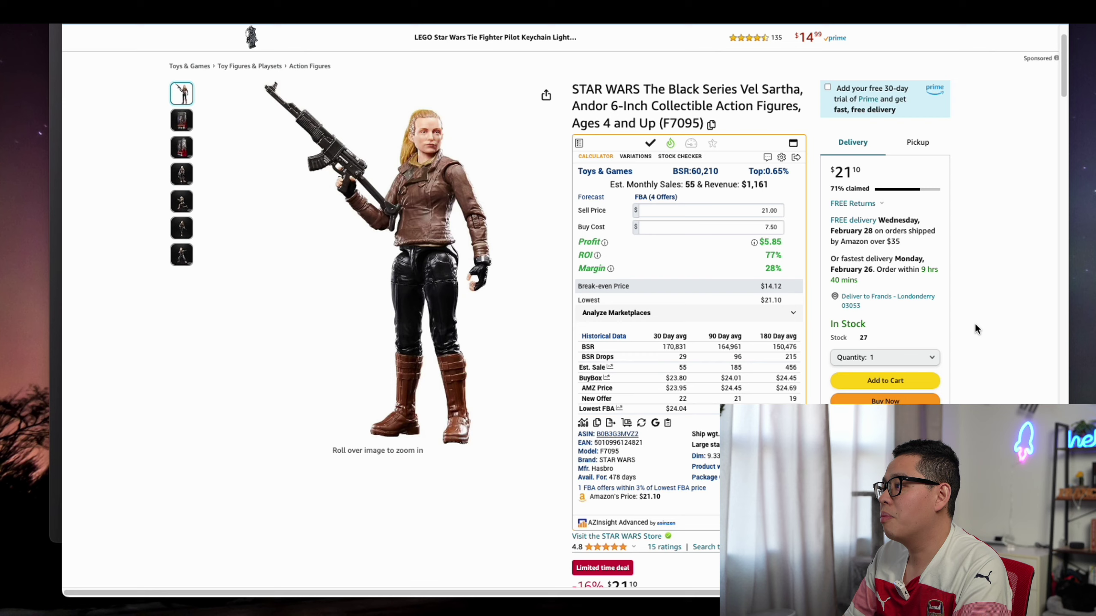
Set the Amazon.ca quantity to 2 and compare the Vel Sartha listing between Amazon.ca and Amazon.com
key("ctrl+Tab")
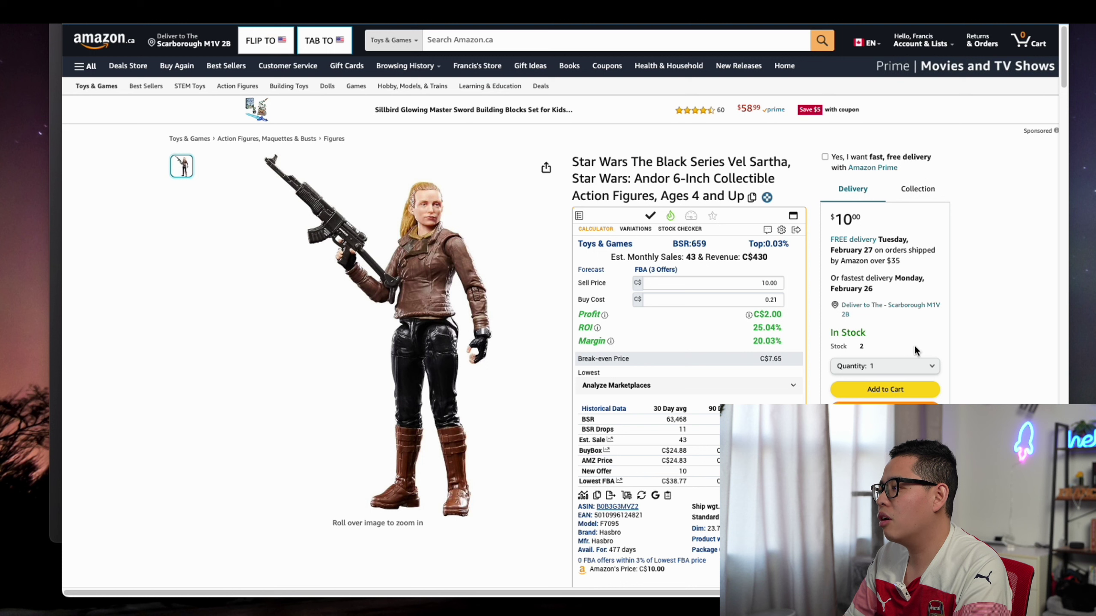
left_click(920, 366)
left_click(921, 384)
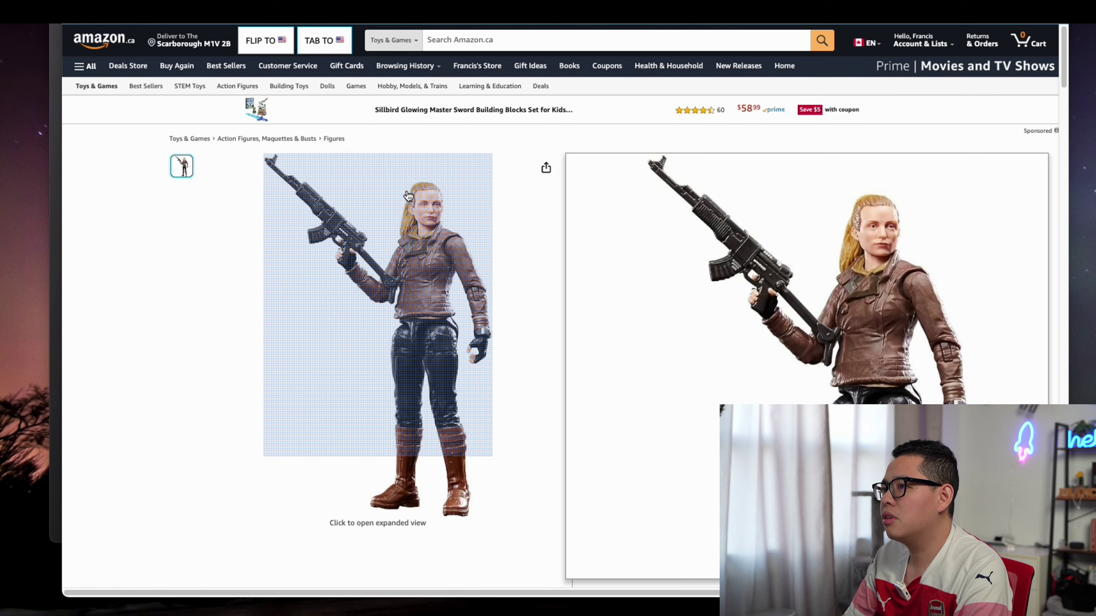
left_click(324, 40)
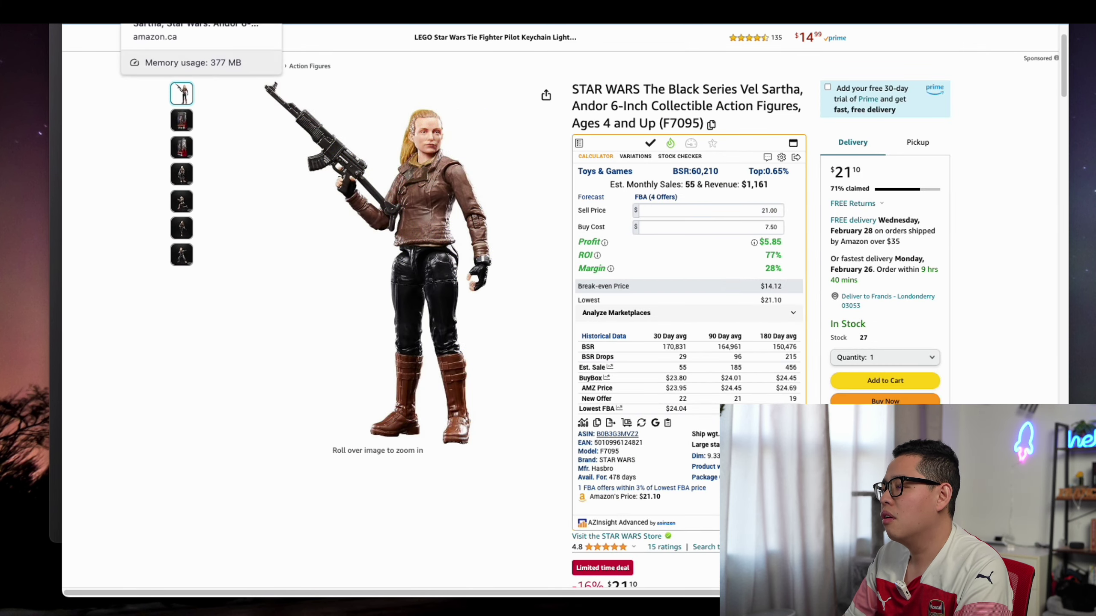
left_click(156, 17)
key("ctrl+Tab")
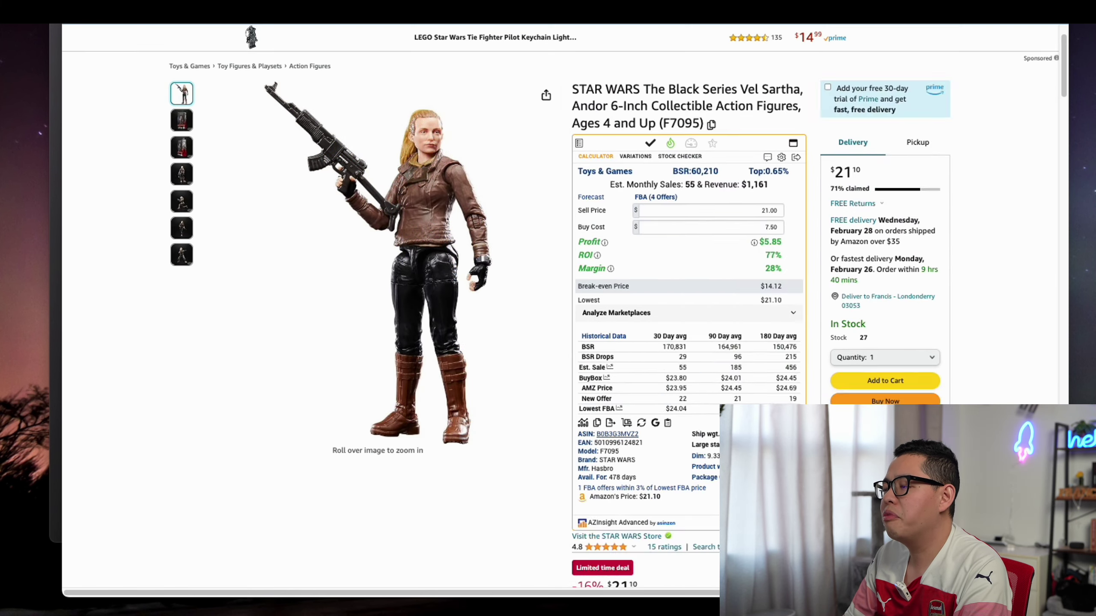
Review the Amazon.com listing, then return to the Keepa Toys & Games deals grid
scroll(566, 355, "down", 10)
scroll(582, 409, "down", 10)
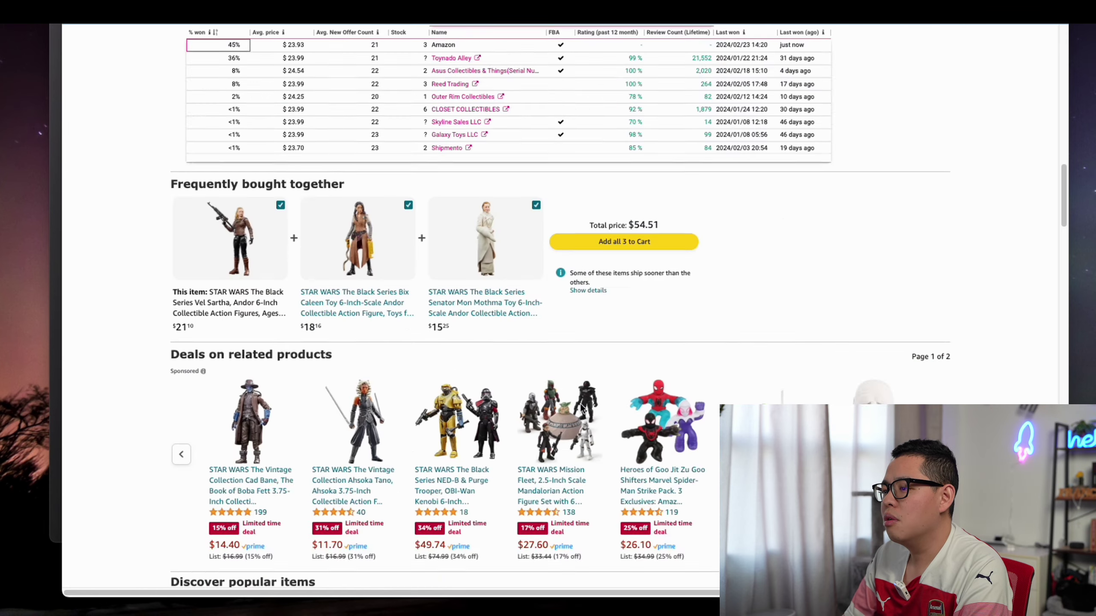
scroll(602, 393, "up", 8)
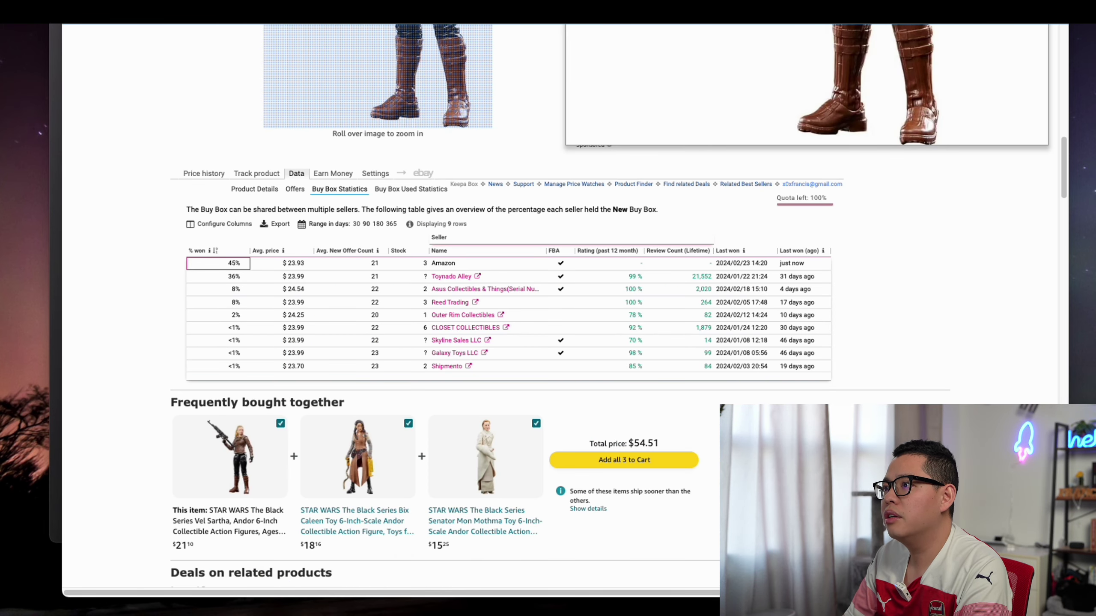
key("ctrl+shift+Tab")
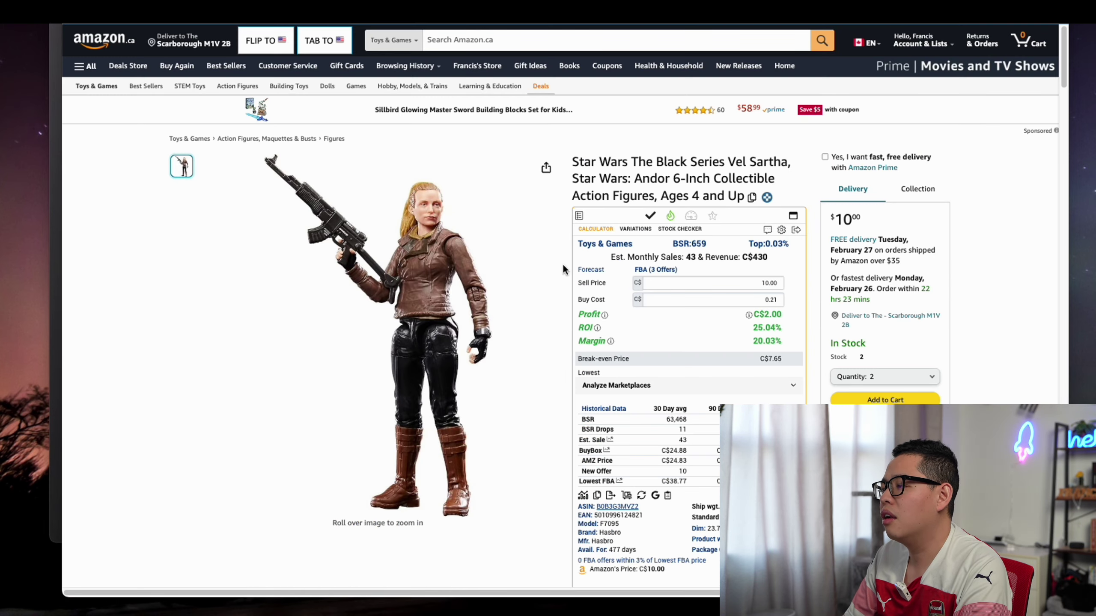
key("ctrl+shift+Tab")
key("ctrl+shift+Tab")
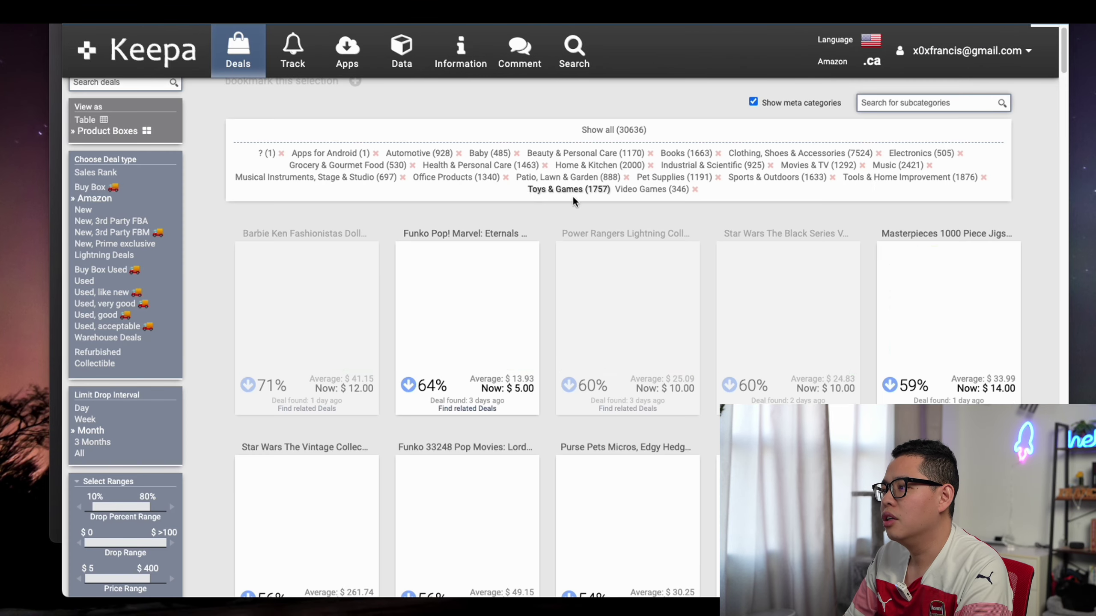
Open the Purse Pets deal's price chart, then close it
scroll(1015, 292, "down", 4)
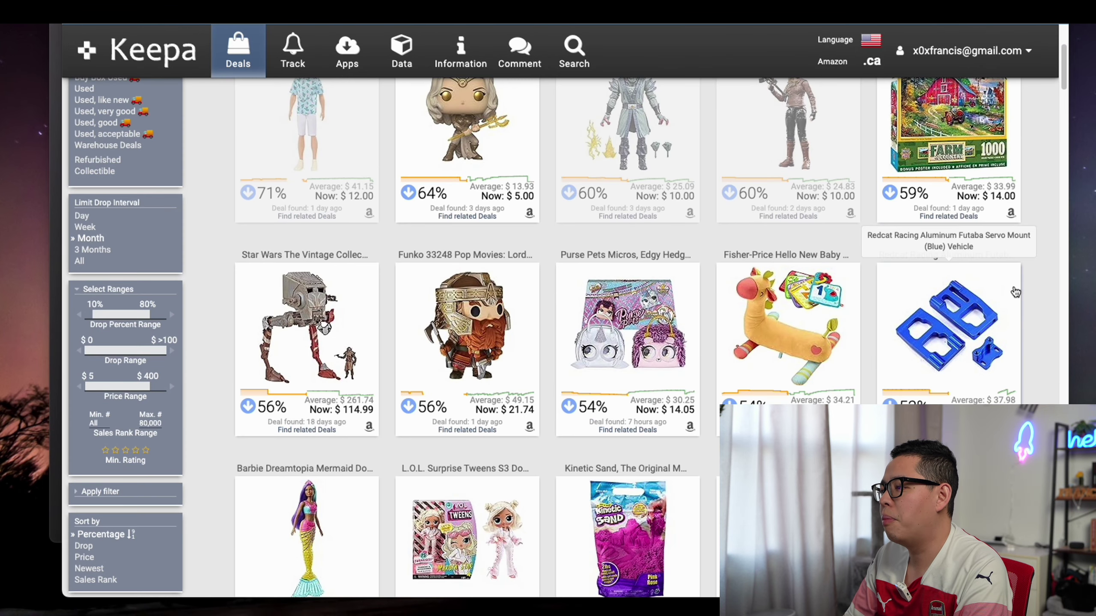
scroll(1015, 293, "down", 1)
left_click(645, 236)
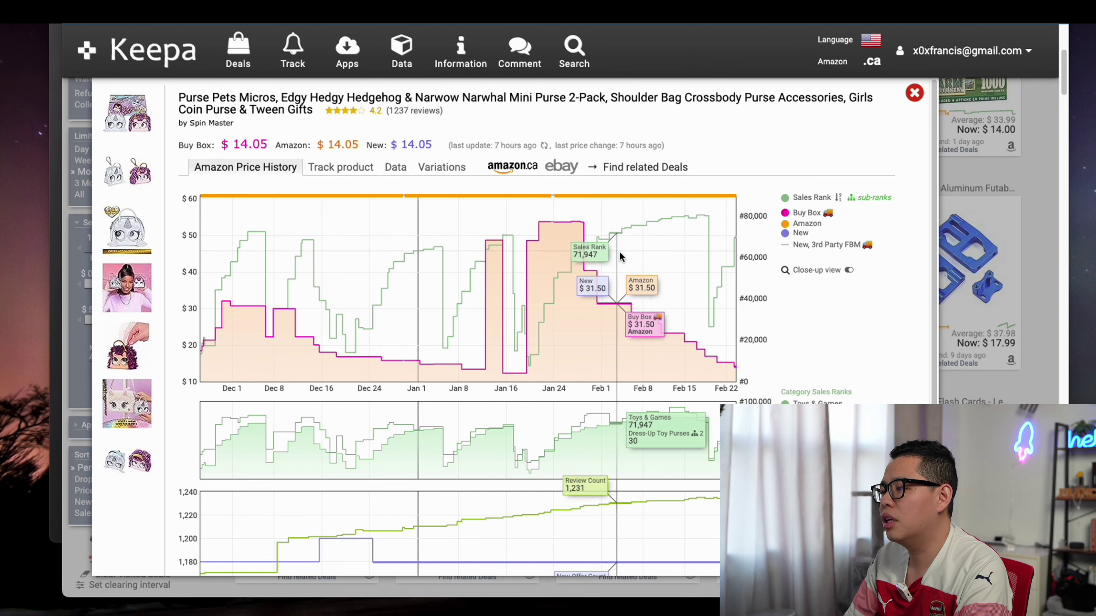
left_click(914, 94)
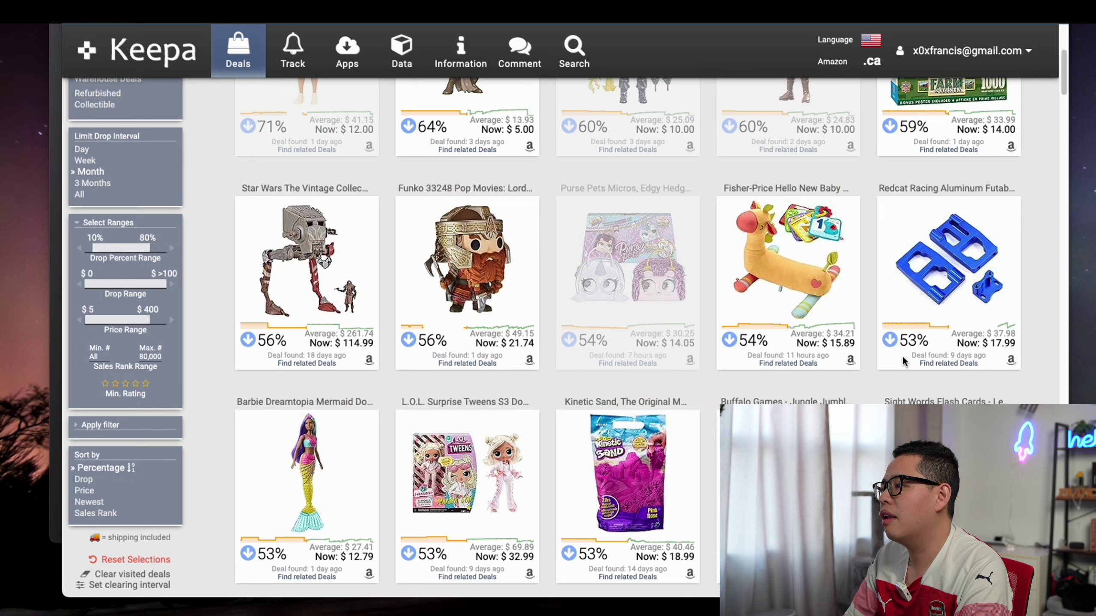
Scroll further down the toy deals grid to browse more deals
scroll(905, 391, "down", 5)
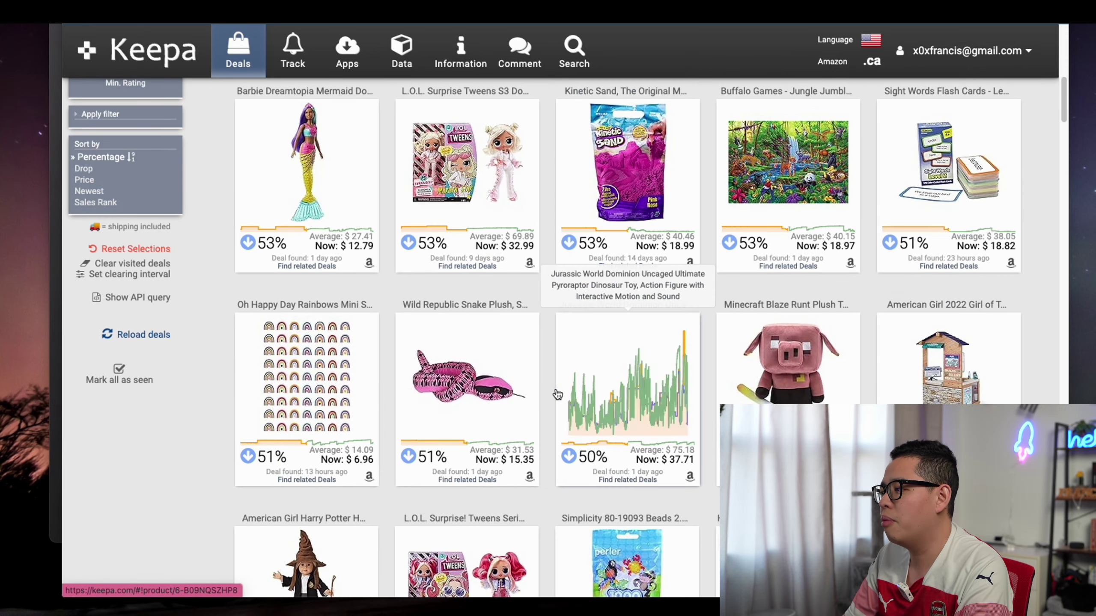
scroll(557, 391, "down", 5)
scroll(169, 285, "down", 12)
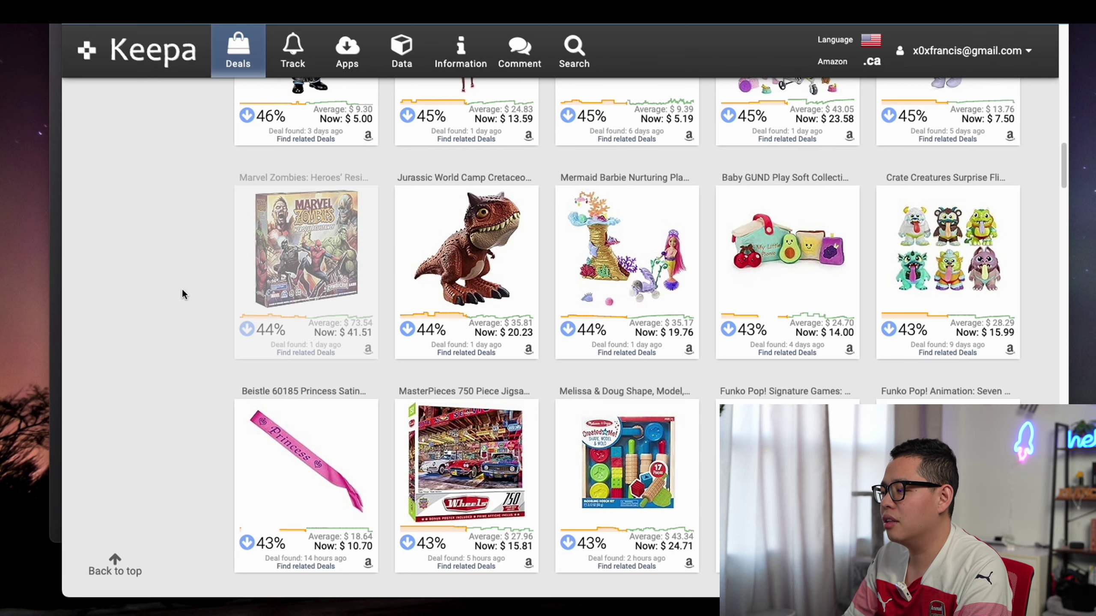
scroll(173, 318, "down", 5)
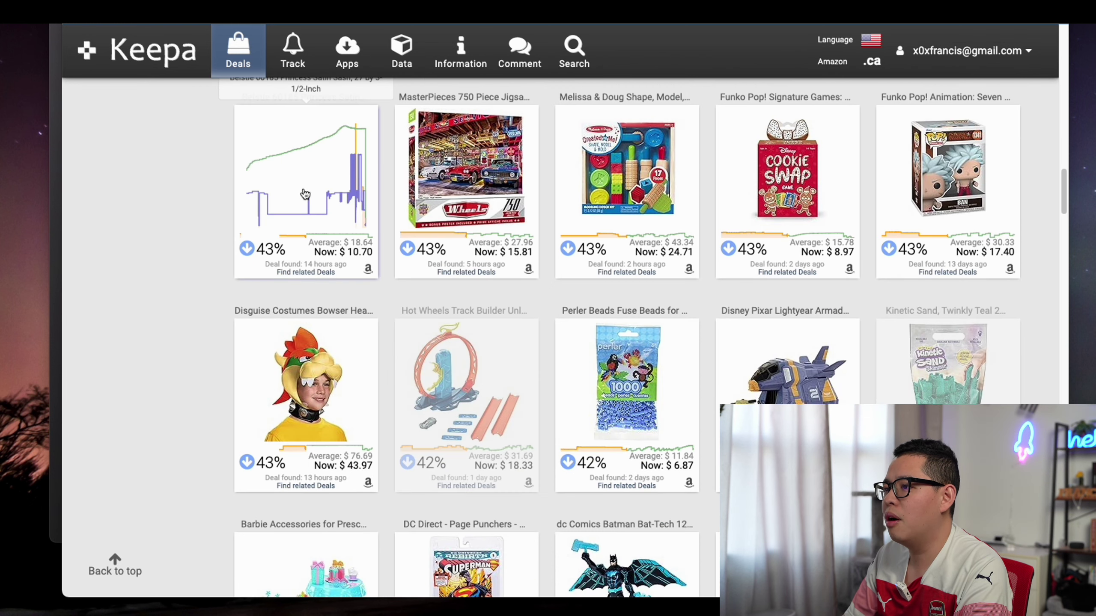
mouse_move(444, 164)
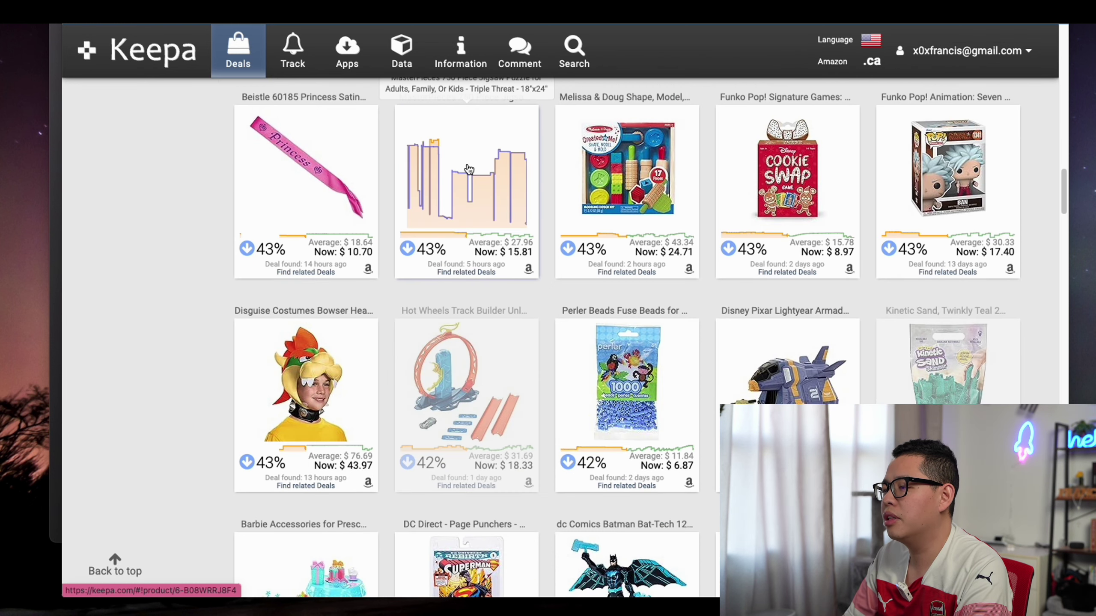
scroll(475, 182, "up", 2)
Open the MasterPieces 750 Piece puzzle's price chart and follow its Amazon.ca link
left_click(493, 263)
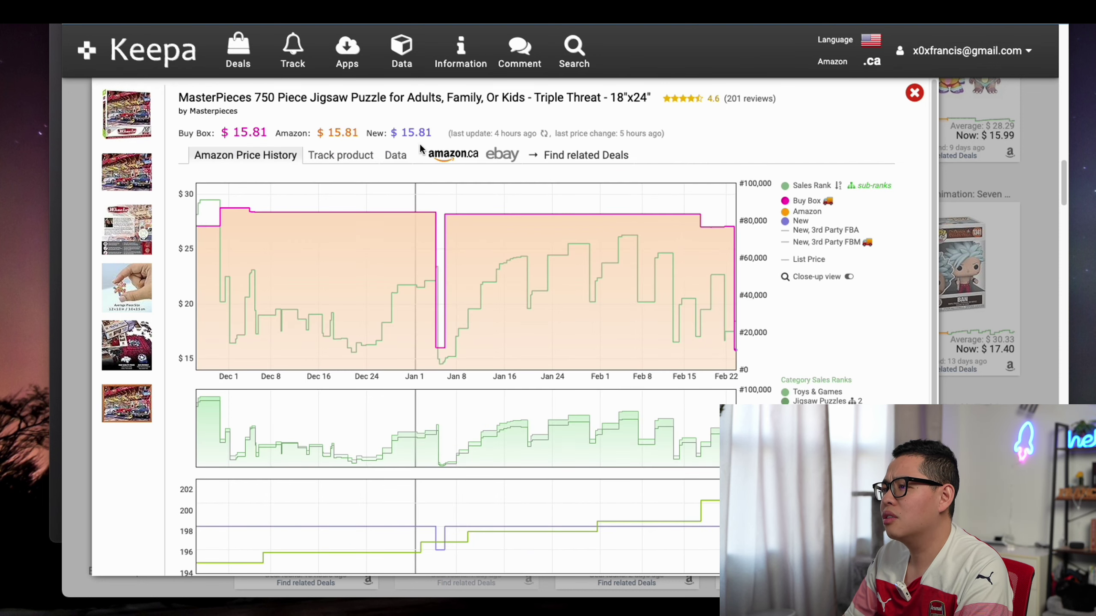
left_click(443, 156)
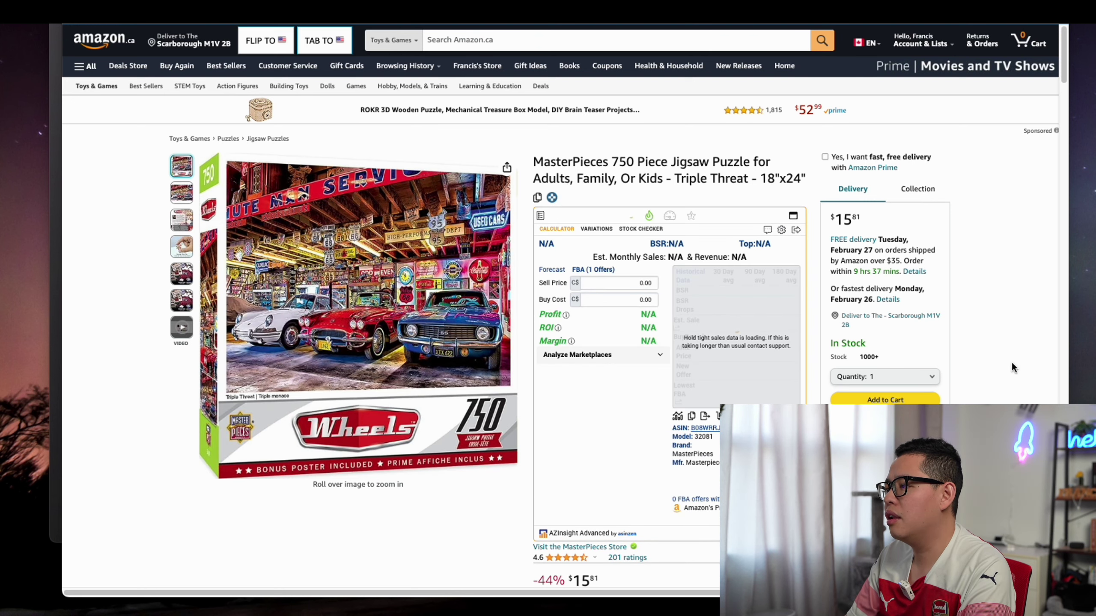
Copy the puzzle's 15.81 price into the AZInsight Buy Cost, showing C$0.39 profit
scroll(1011, 366, "down", 6)
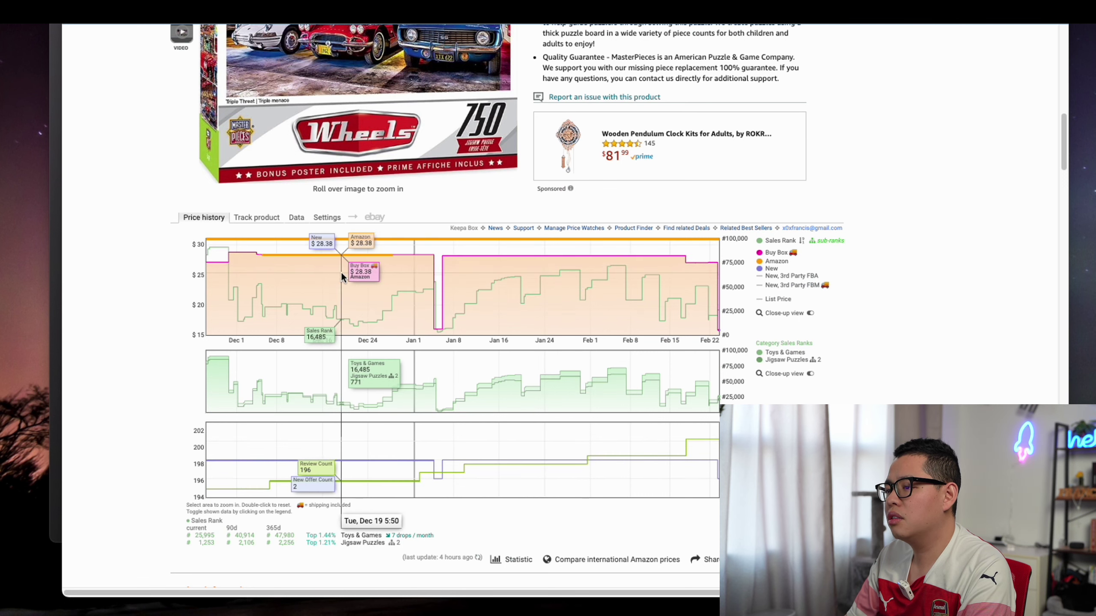
scroll(471, 285, "up", 6)
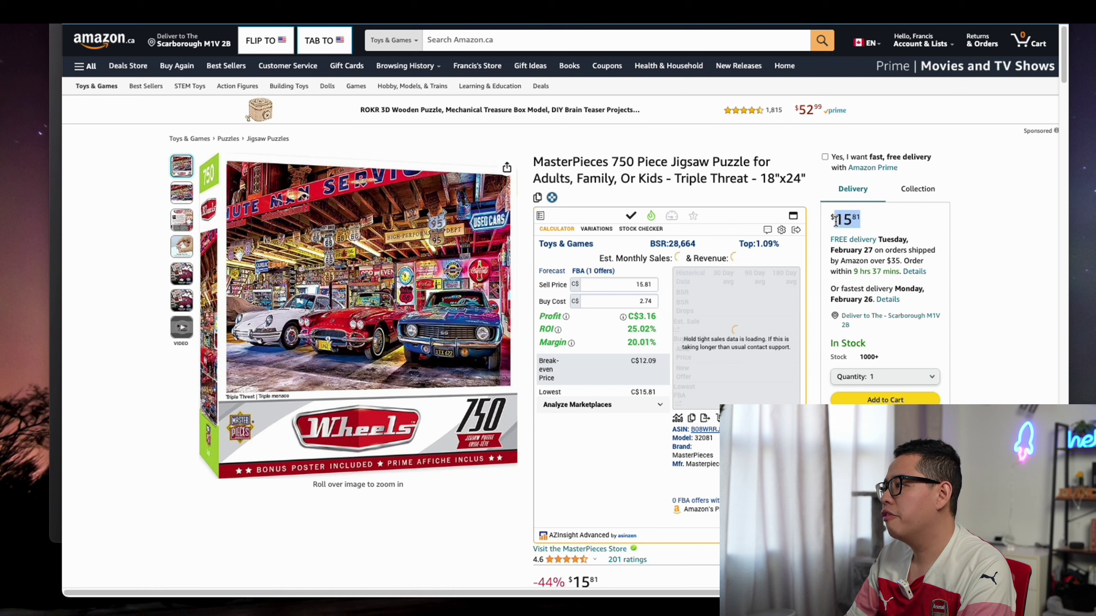
right_click(836, 221)
left_click(860, 247)
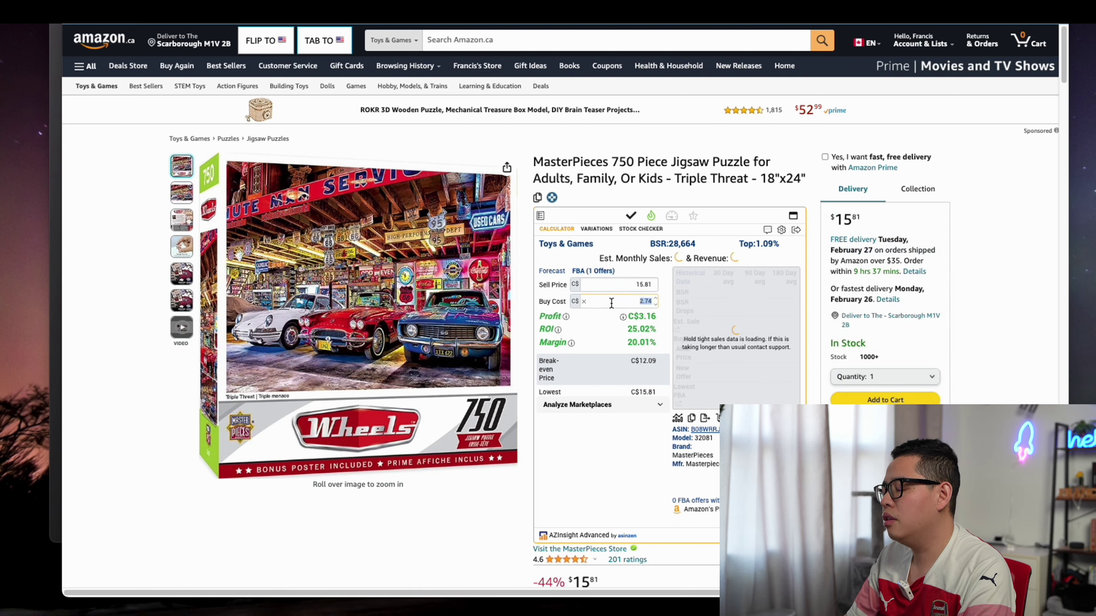
left_click(640, 282)
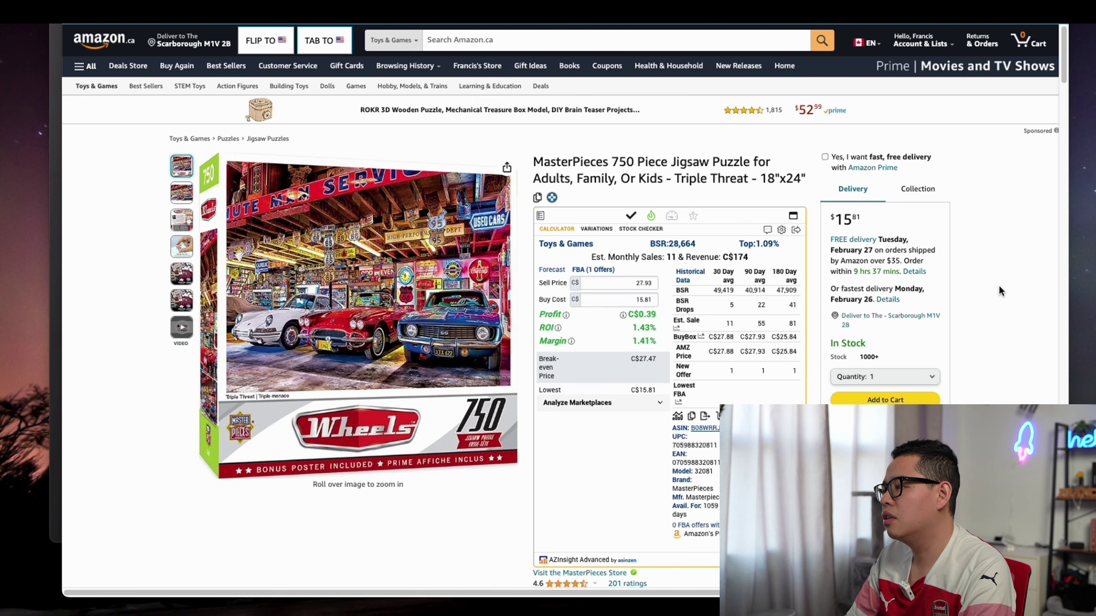
scroll(979, 332, "down", 10)
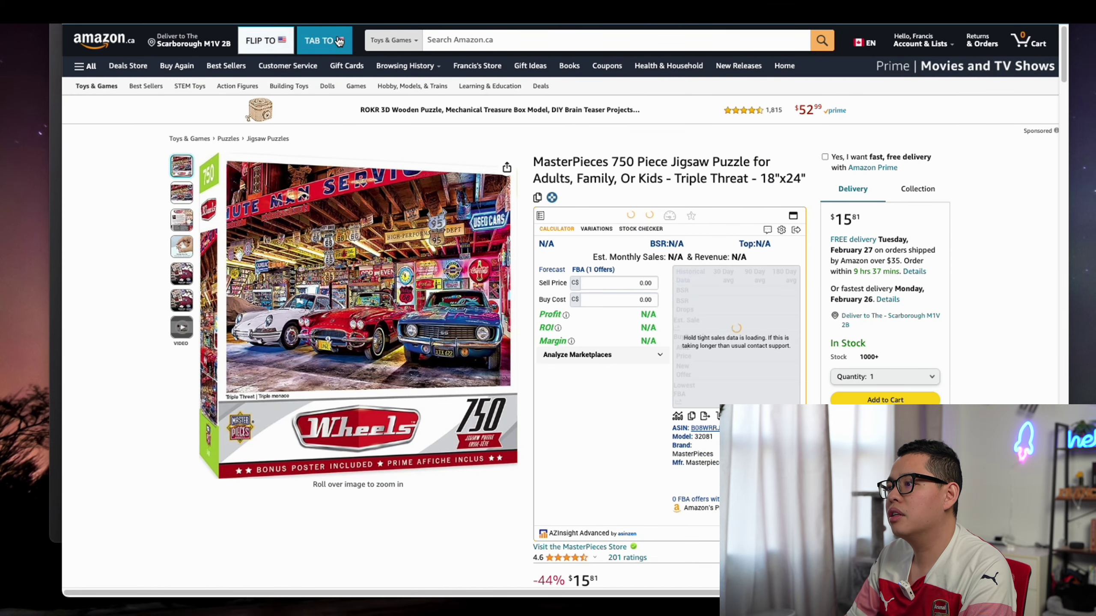
left_click(339, 41)
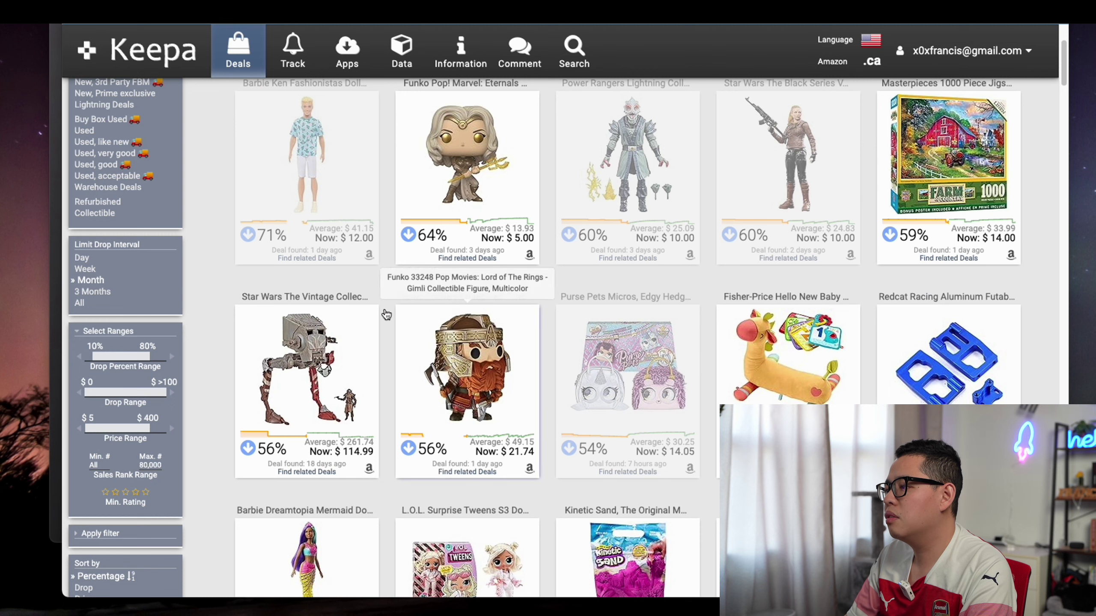
Open the Jurassic World Pyroraptor deal's price history and its Amazon.com listing
scroll(215, 294, "down", 5)
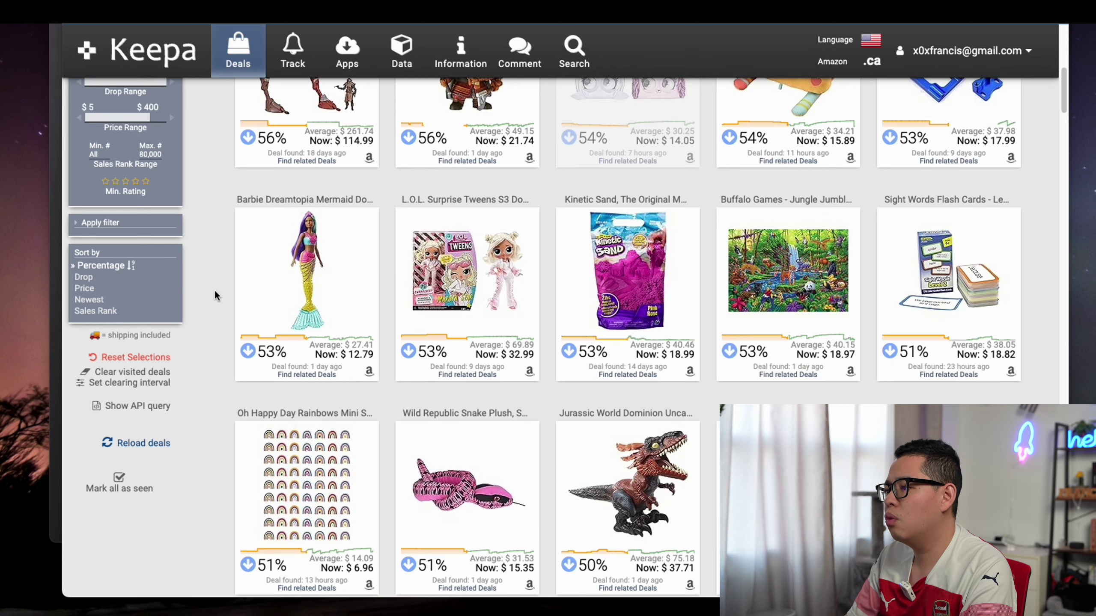
scroll(214, 290, "down", 5)
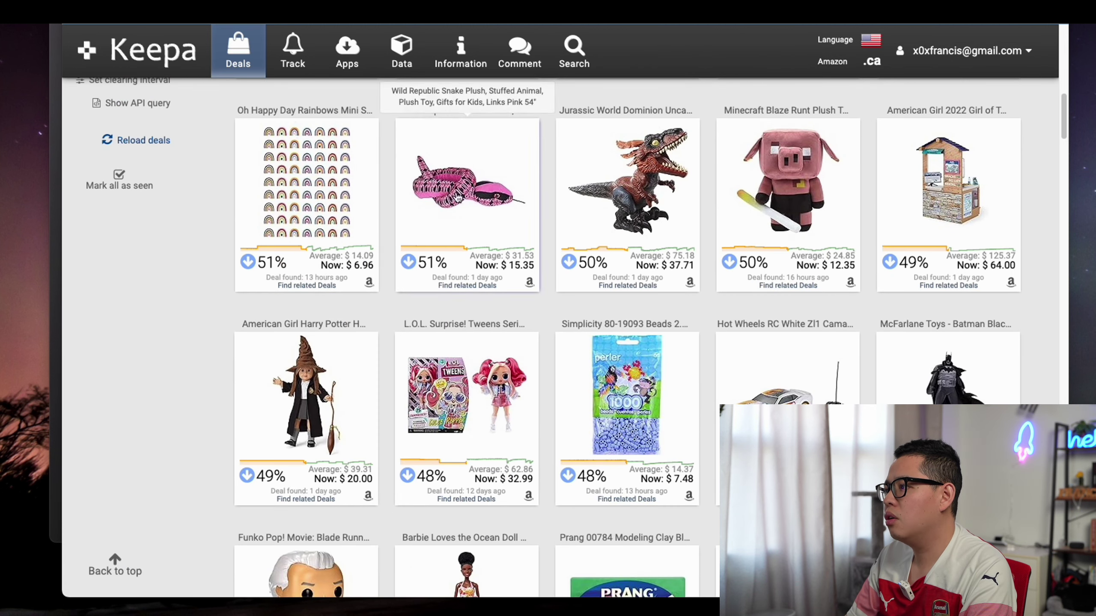
left_click(595, 169)
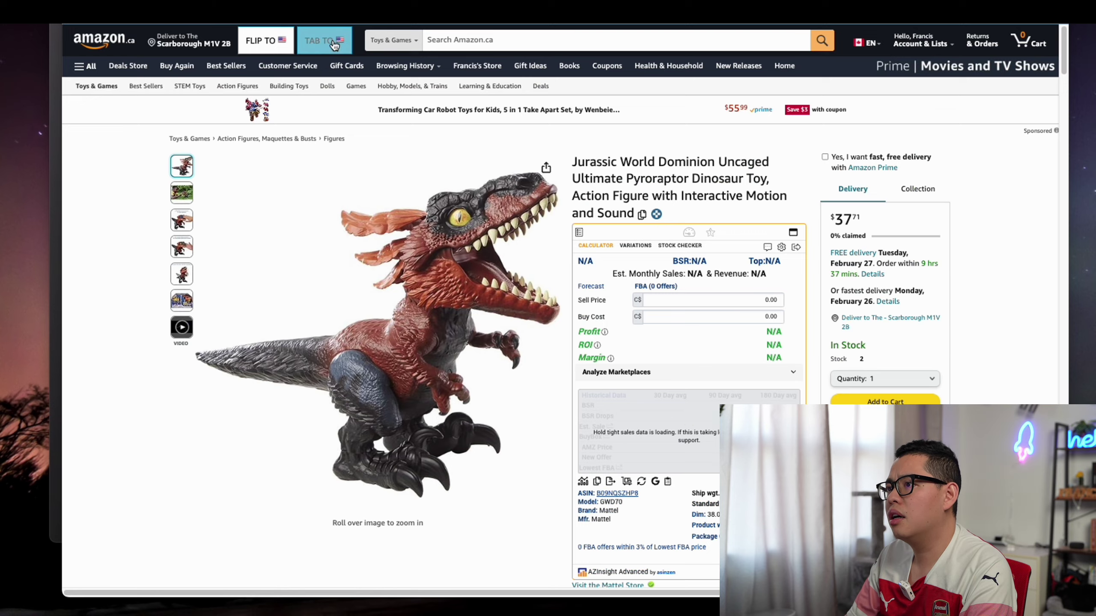
left_click(334, 45)
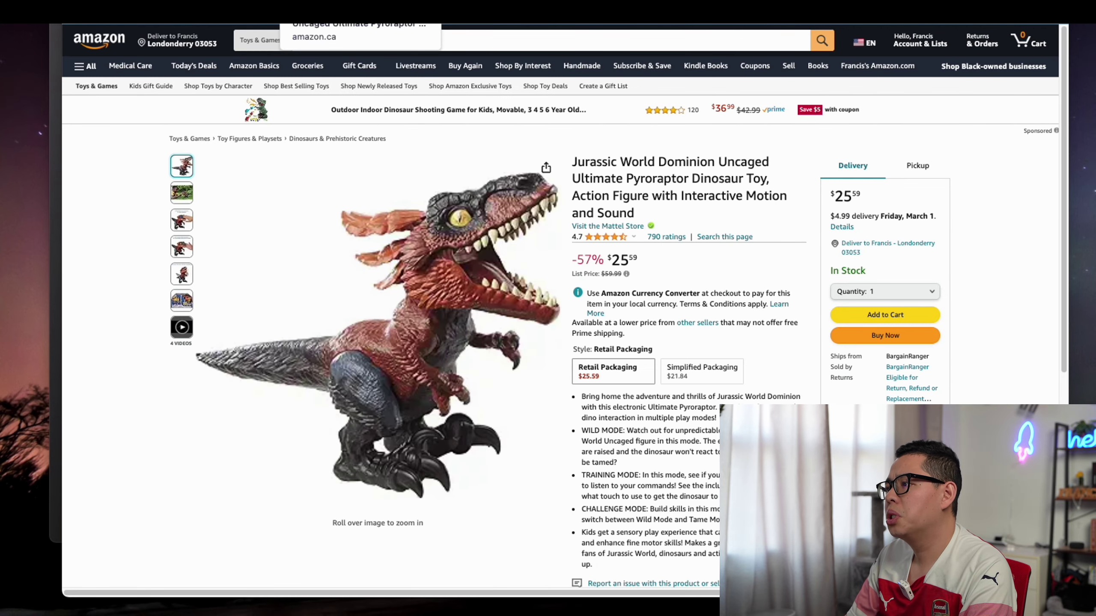
Compare the toy's $37.71 Amazon.ca and $25.59 Amazon.com prices, then close the Keepa chart
key("ctrl+shift+Tab")
key("ctrl+Tab")
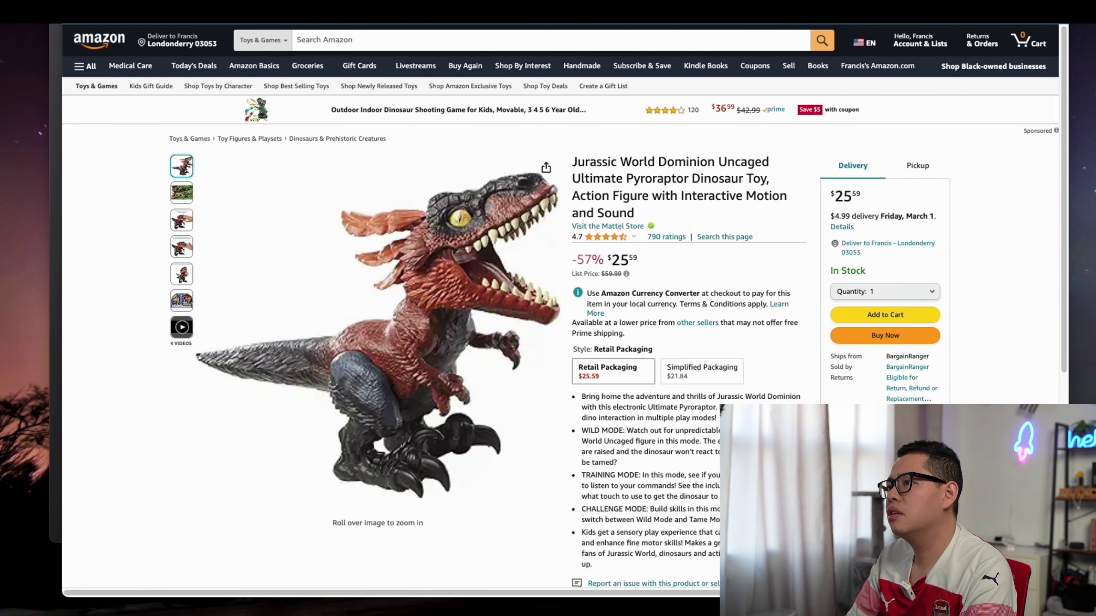
key("ctrl+Tab")
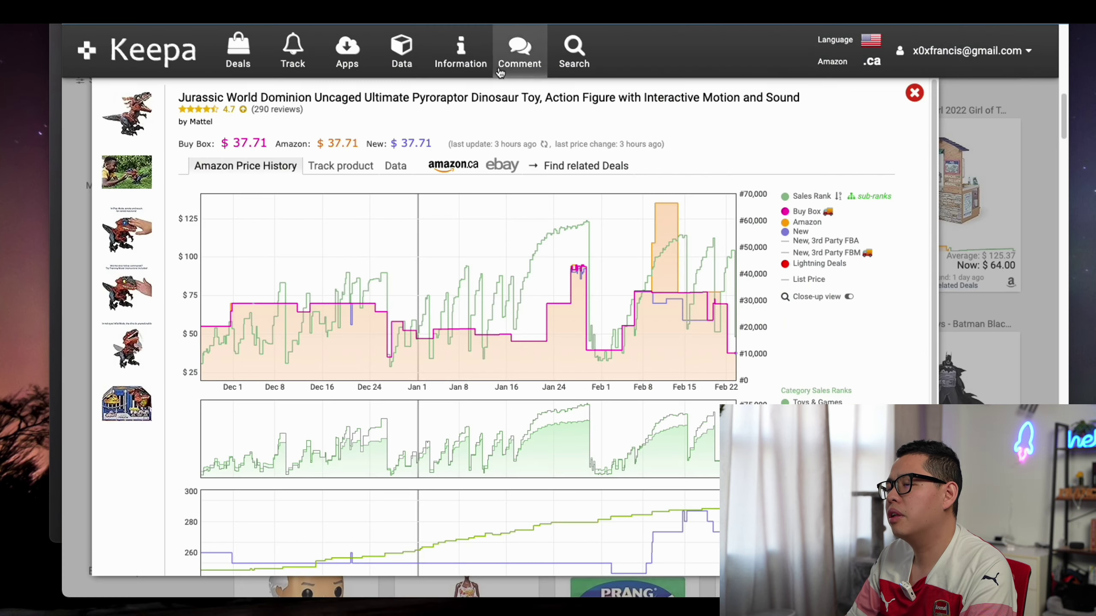
left_click(913, 94)
Scroll down to the Barbie The Movie Margot Robbie doll deal and open its $69.59 price chart
scroll(207, 376, "down", 5)
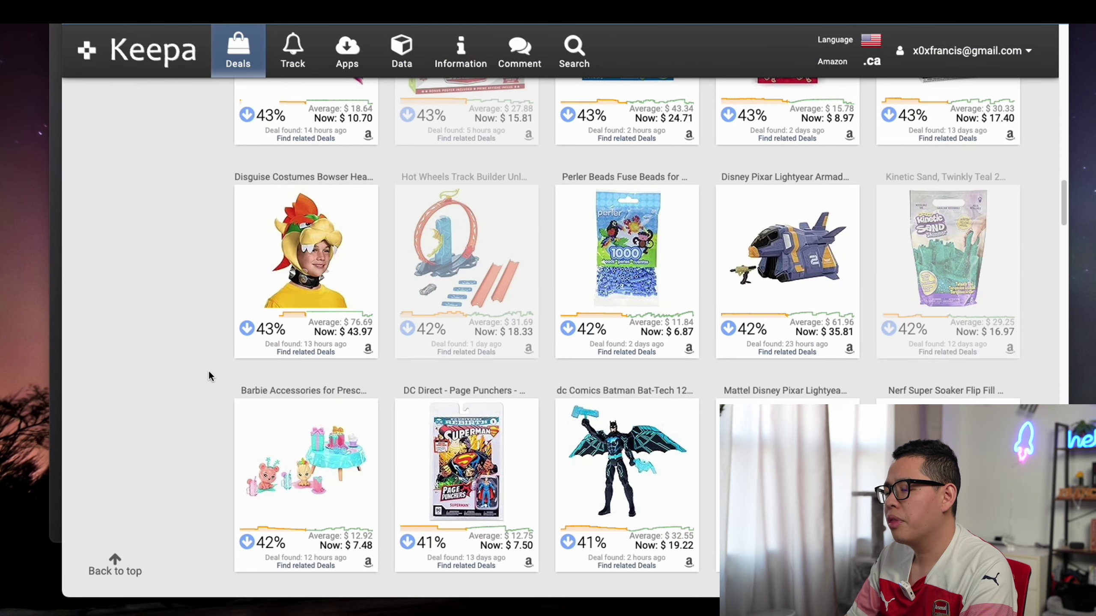
scroll(209, 375, "down", 5)
scroll(182, 355, "down", 9)
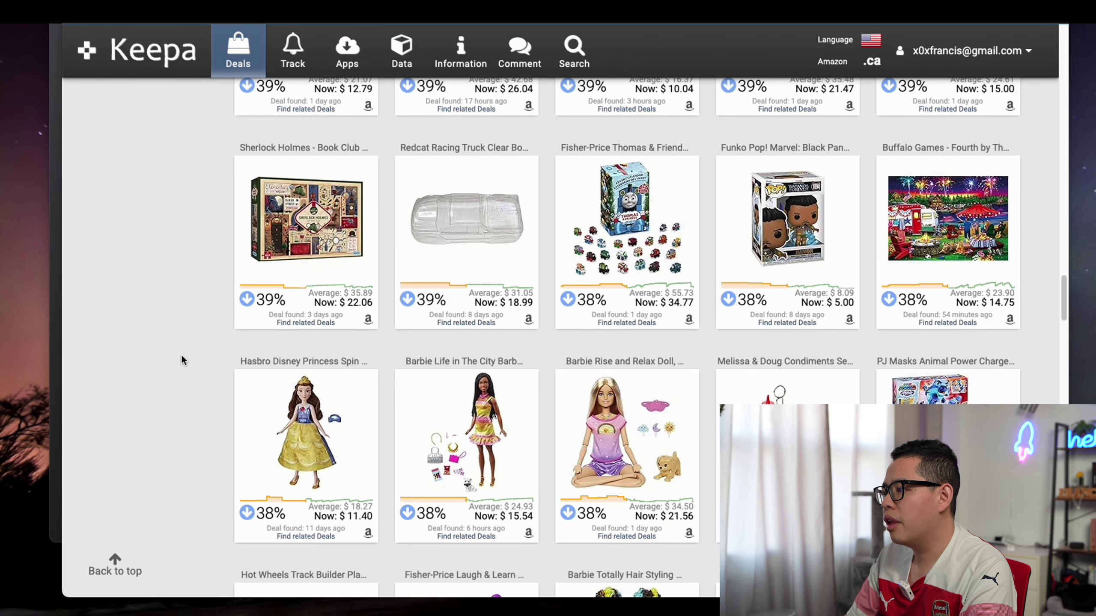
scroll(182, 361, "down", 1)
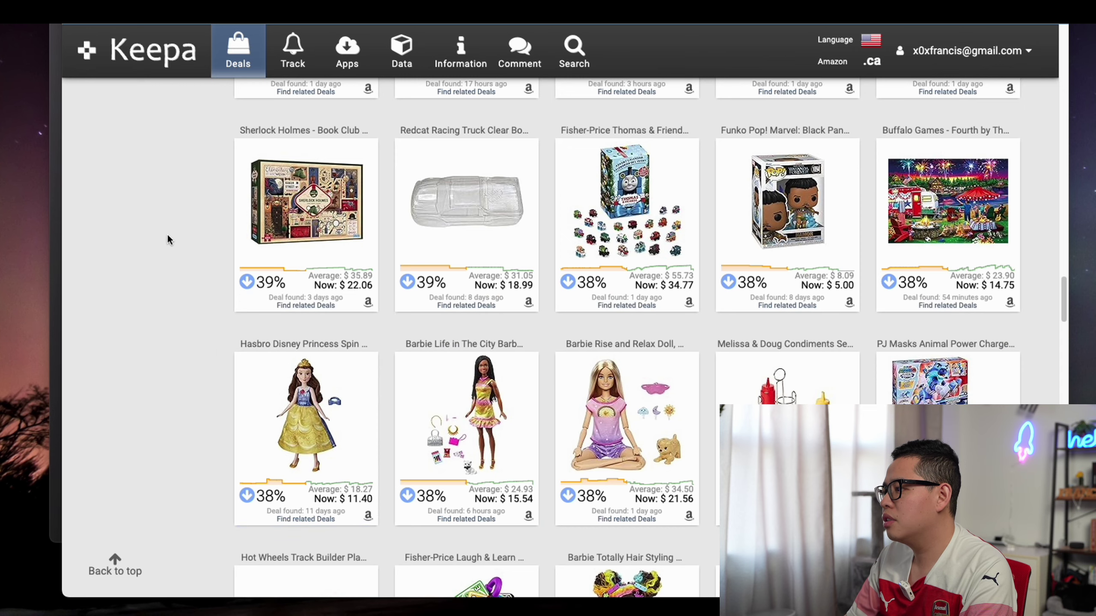
scroll(173, 242, "down", 5)
scroll(193, 270, "down", 6)
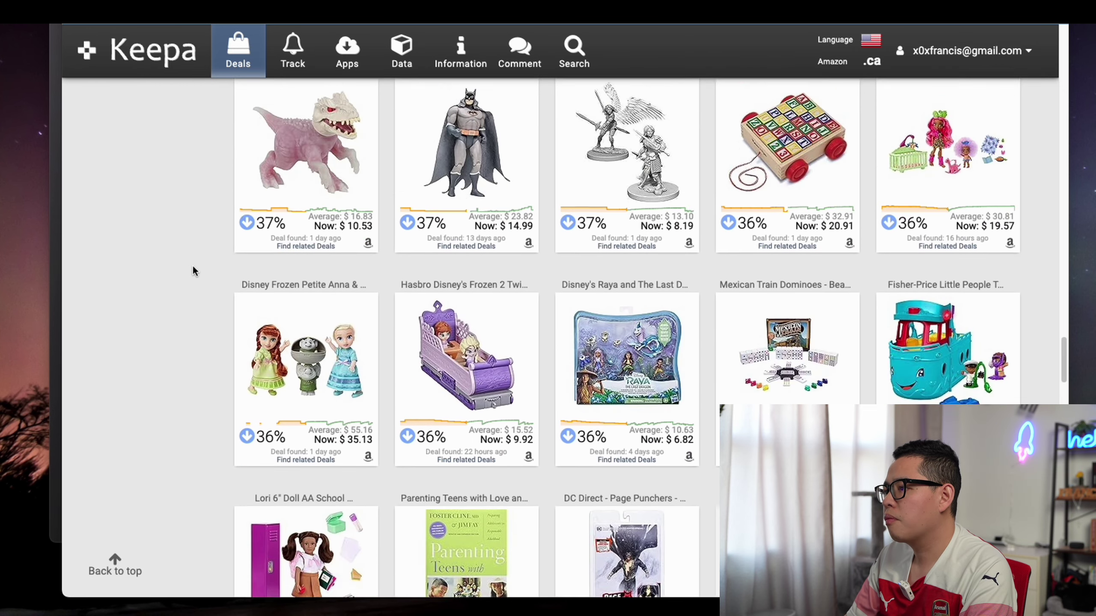
scroll(193, 269, "down", 5)
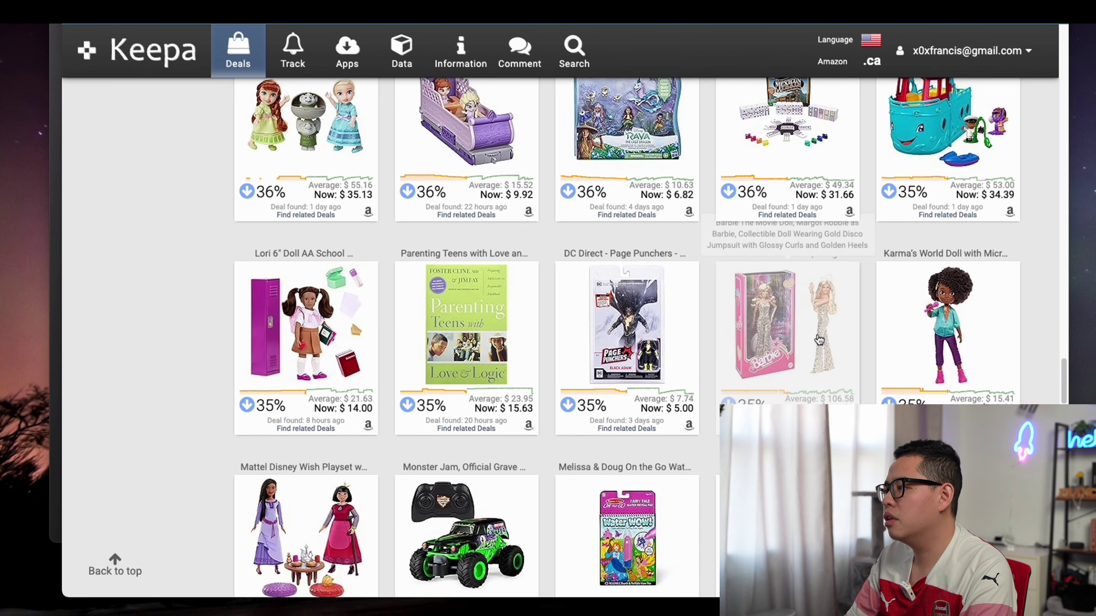
left_click(820, 320)
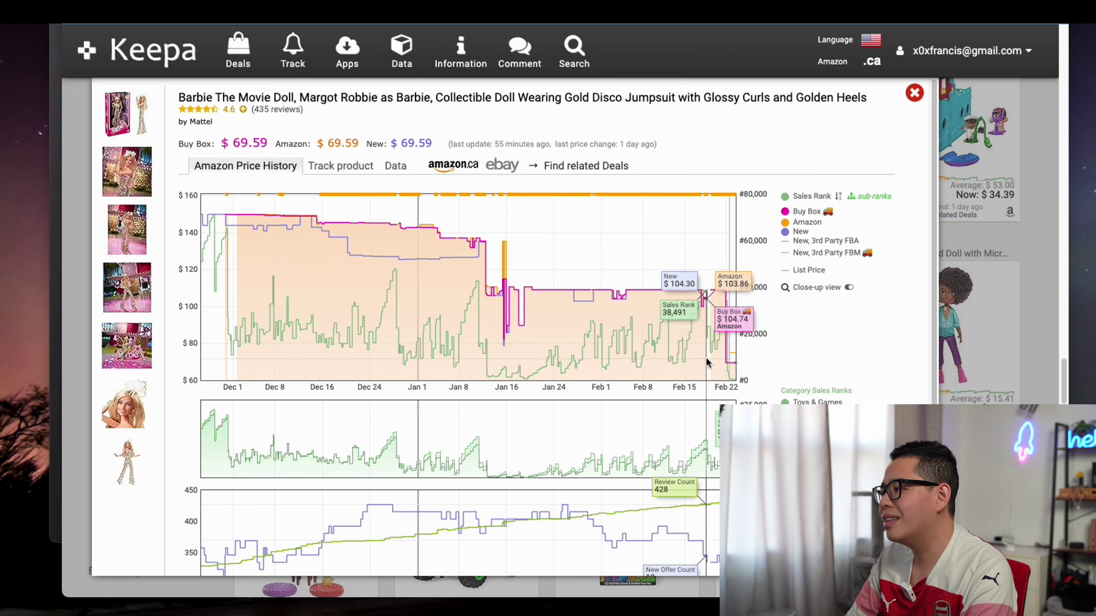
On the doll's Amazon.ca listing, enter the 69.59 price as the calculator's buy cost
left_click(467, 166)
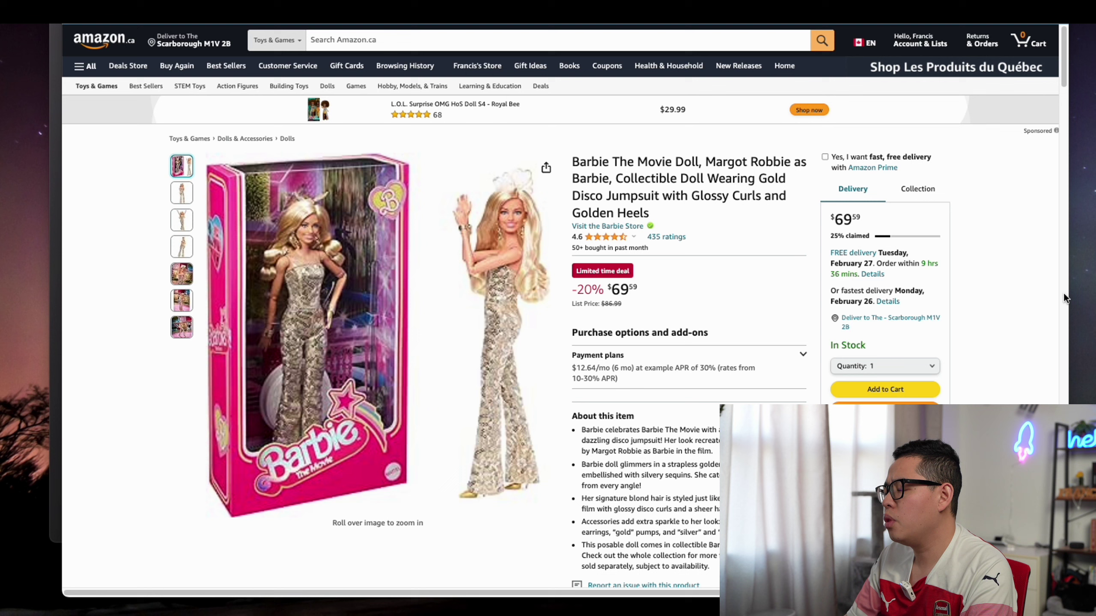
right_click(836, 221)
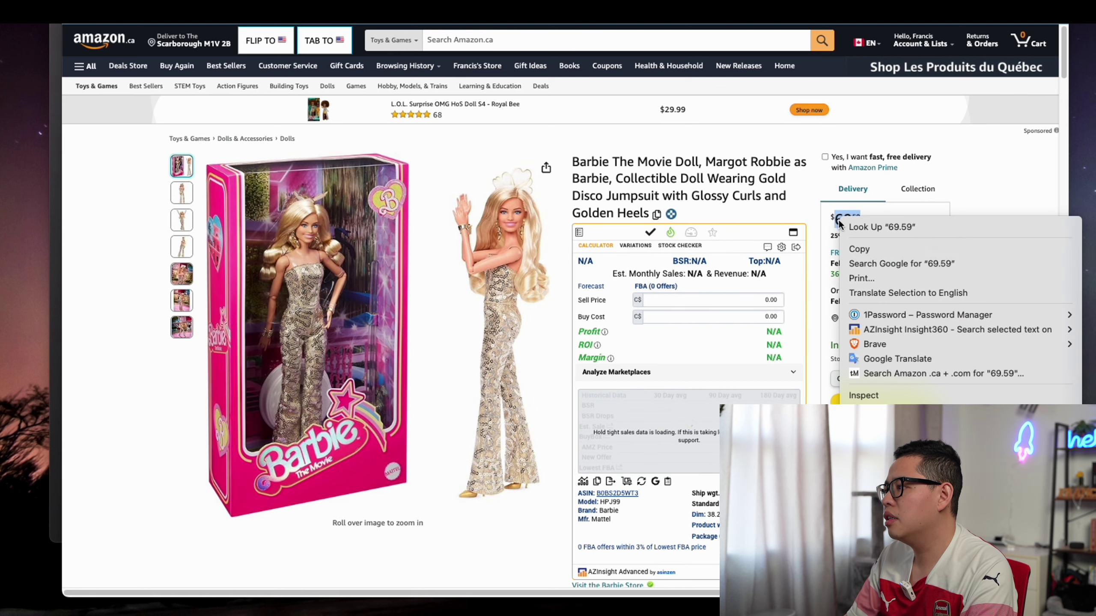
left_click(858, 249)
left_click(754, 318)
right_click(754, 318)
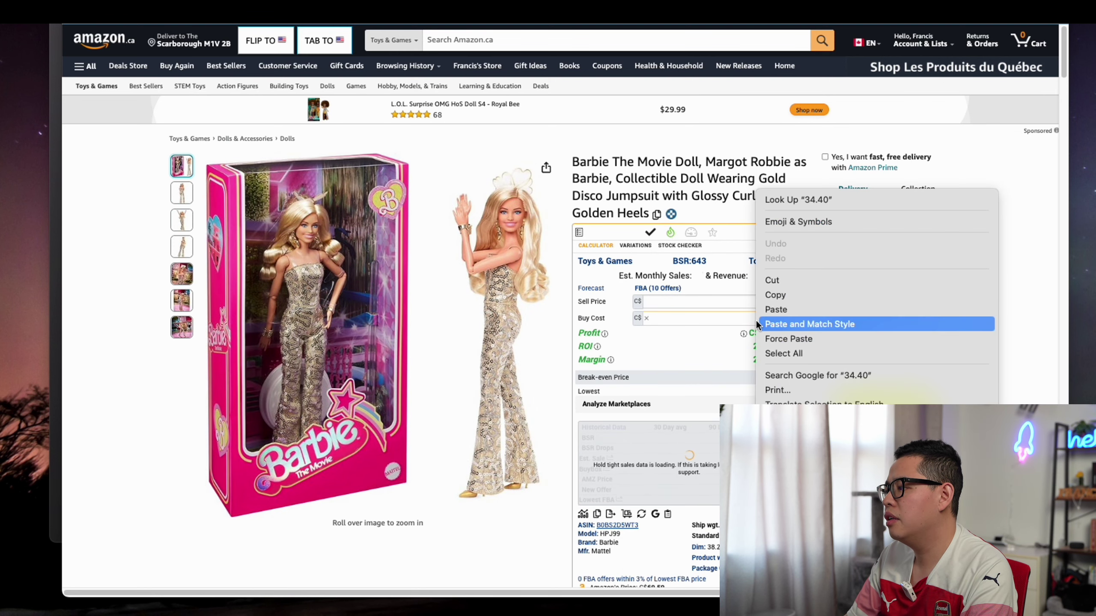
left_click(754, 320)
left_click(751, 306)
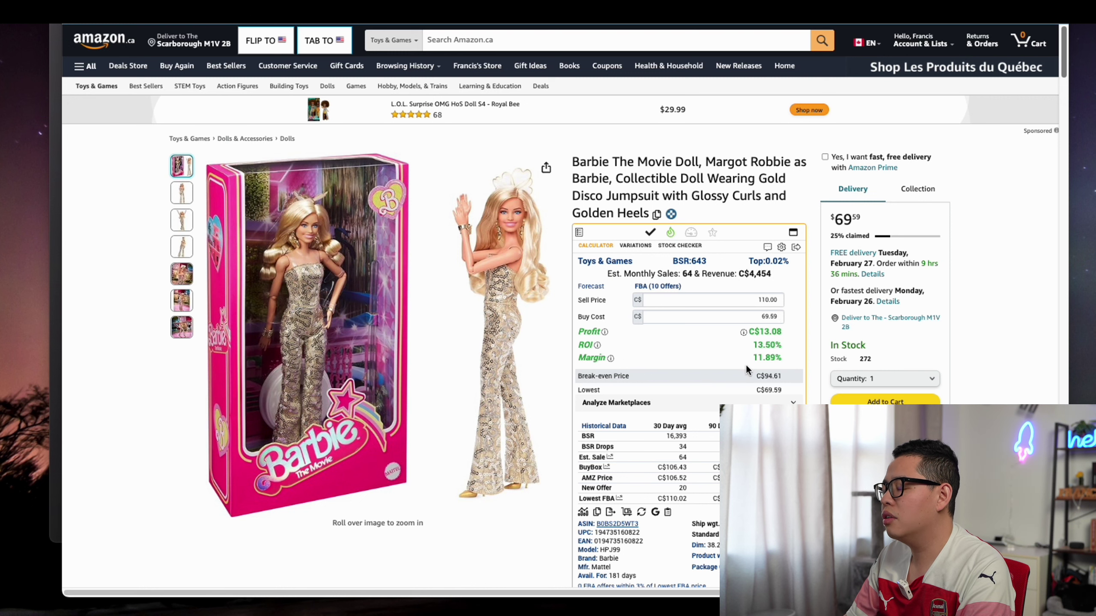
Set the calculator quantity to 30, showing C$13.08 profit and 13.50% ROI
scroll(805, 399, "down", 2)
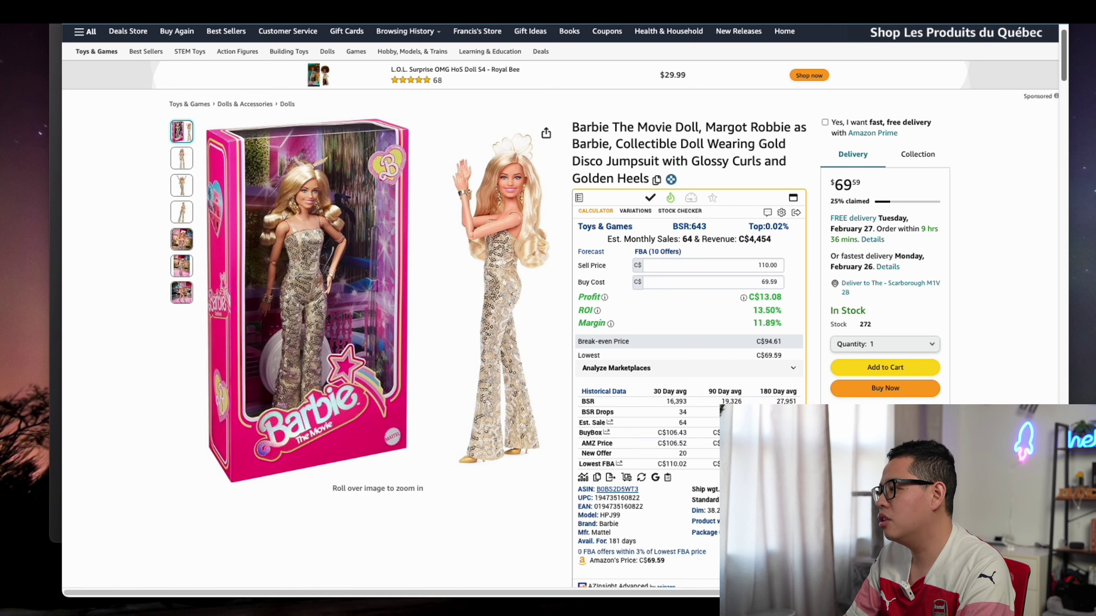
scroll(561, 303, "down", 8)
scroll(561, 302, "up", 9)
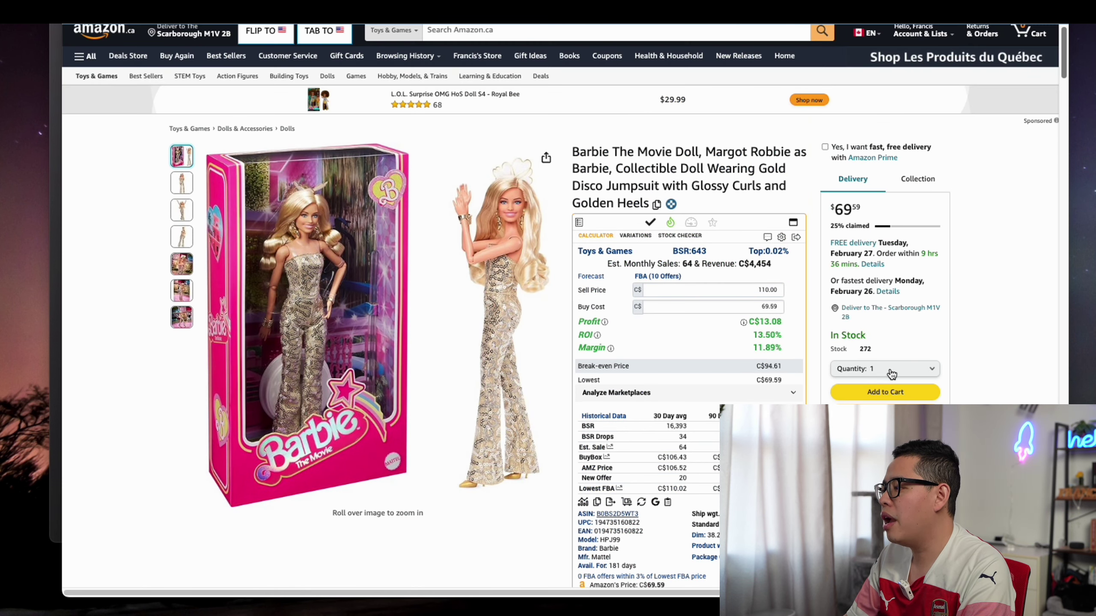
left_click(892, 372)
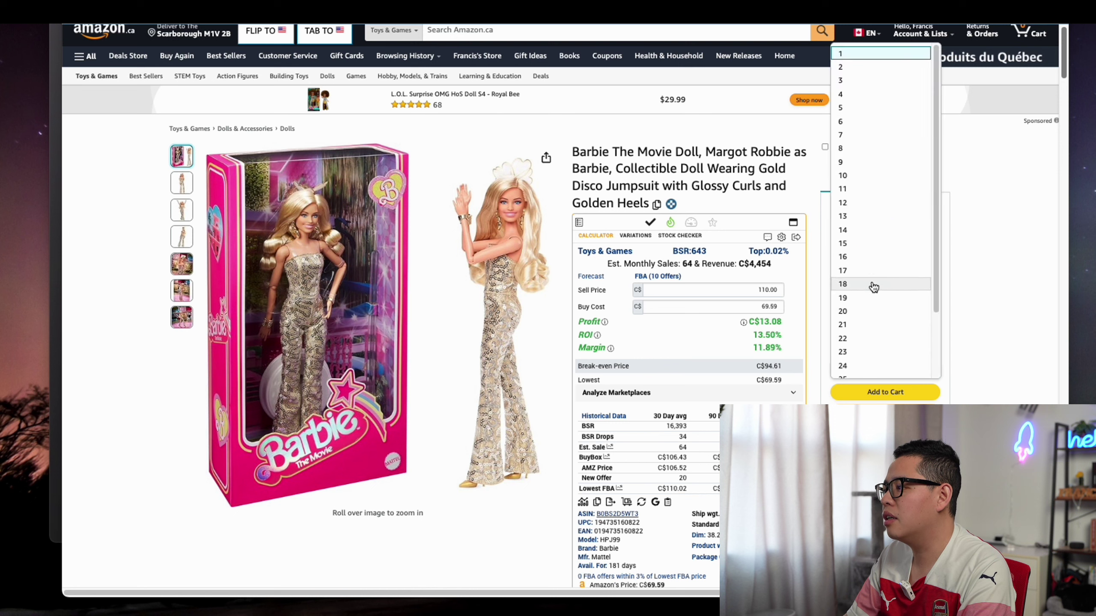
left_click(874, 340)
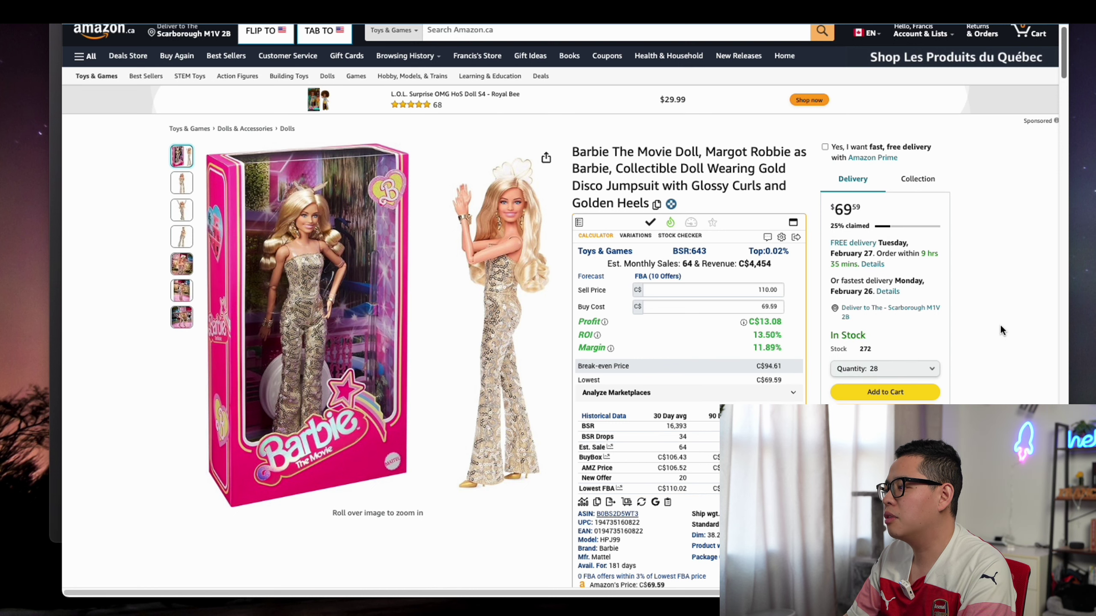
left_click(924, 367)
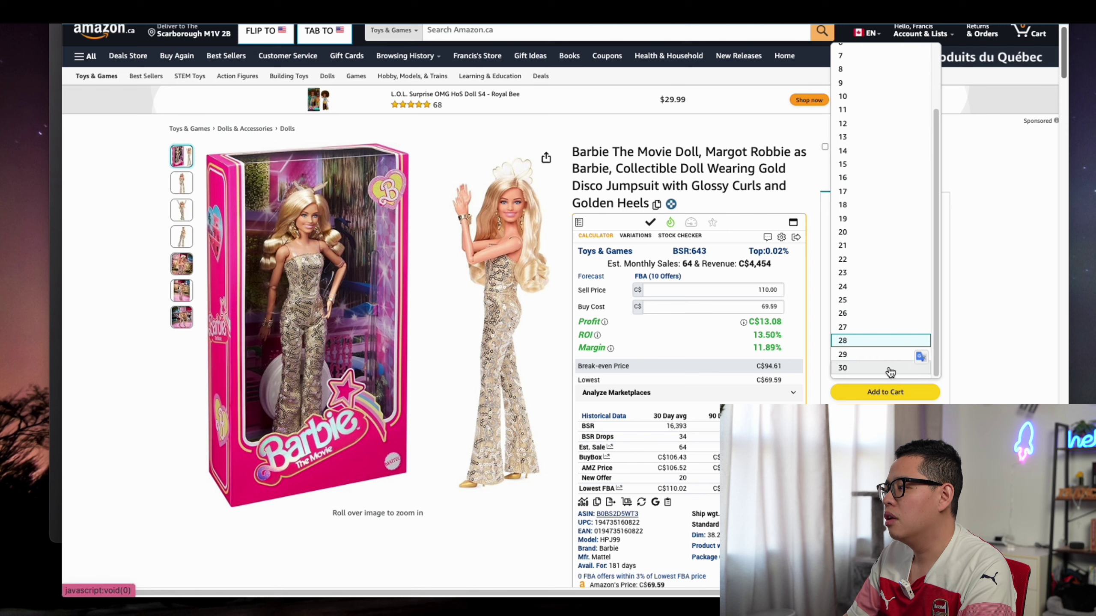
key("Escape")
left_click(892, 374)
left_click(891, 368)
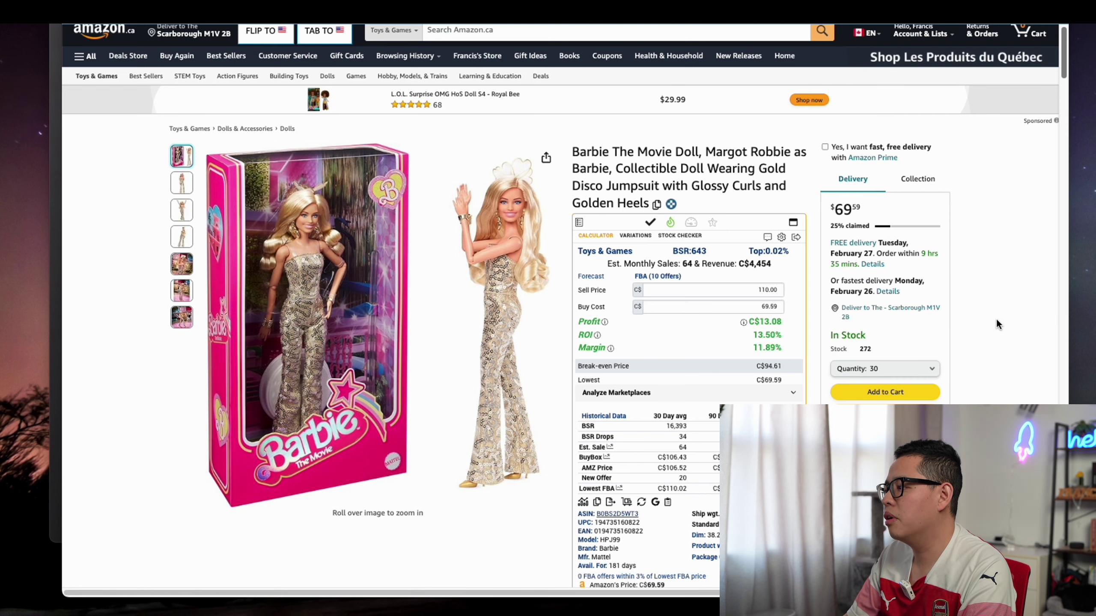
scroll(568, 395, "down", 5)
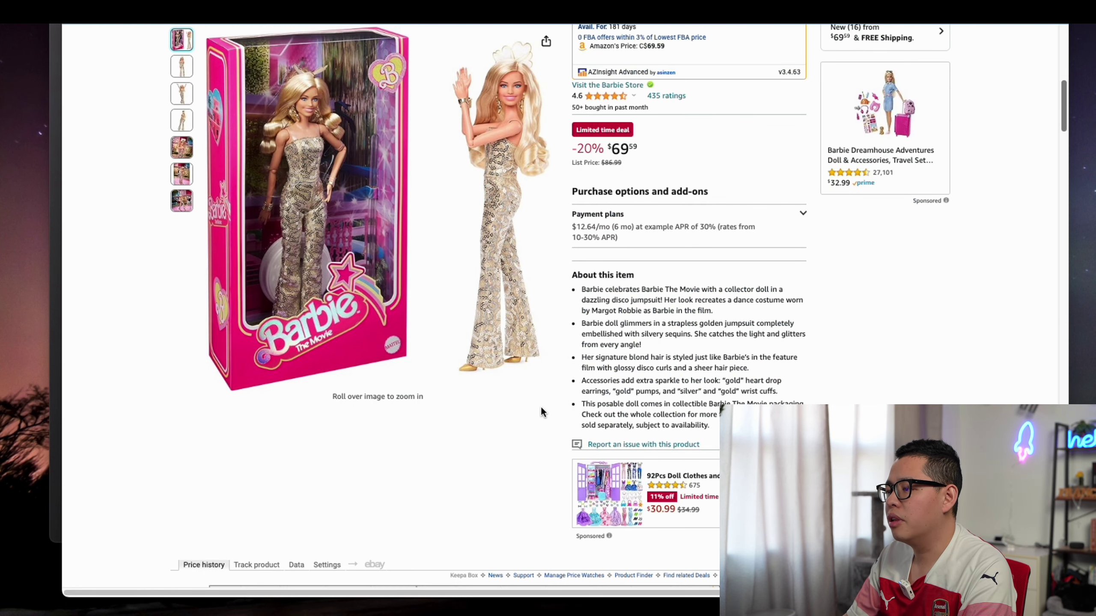
scroll(568, 395, "up", 5)
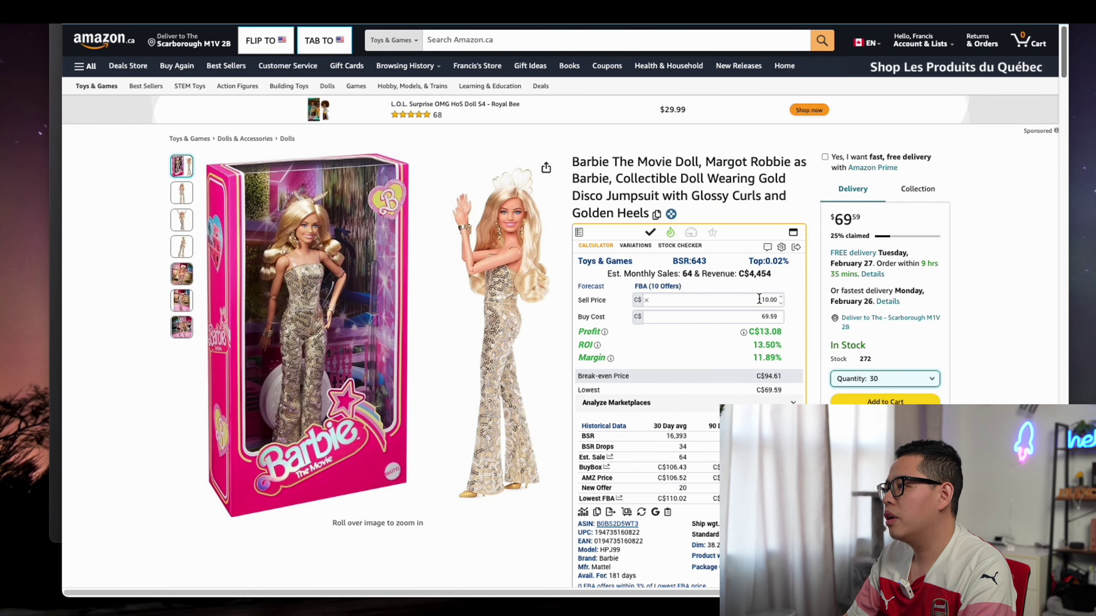
Open the doll's Amazon.com listing and search '69.59 cad to usd', giving 51.55 USD
left_click(332, 38)
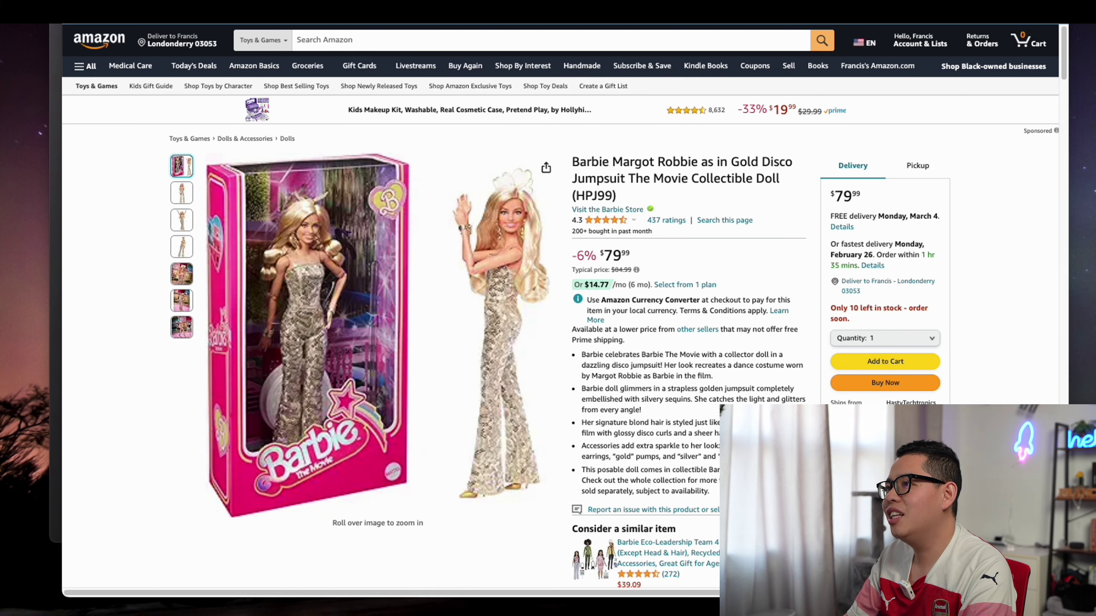
key("super+t")
type("69.59 cad t")
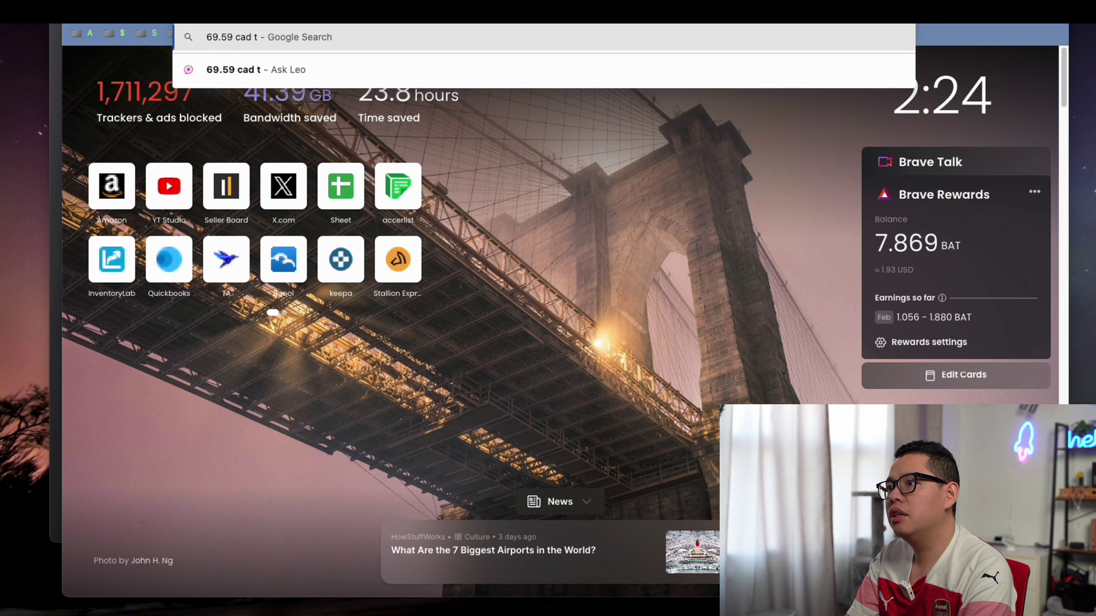
type("o usd")
key("Return")
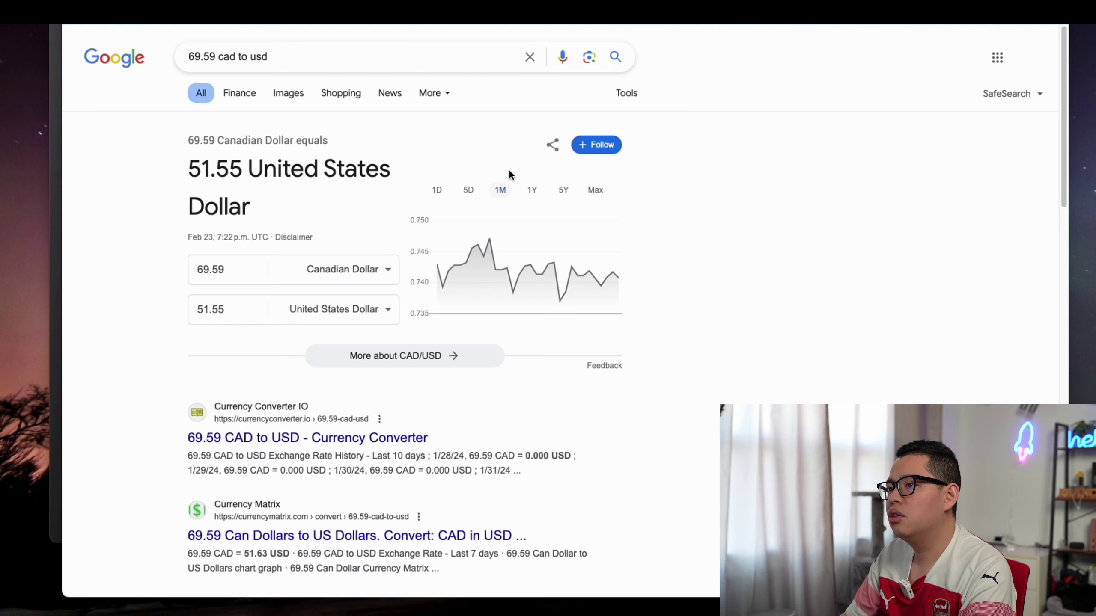
key("super+w")
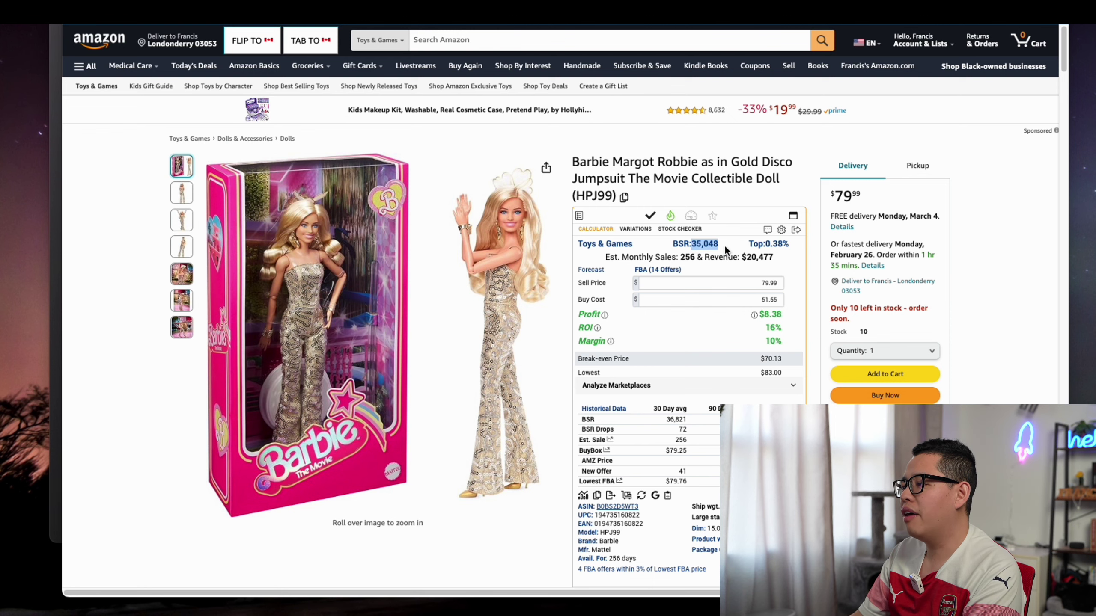
Scroll the Amazon.com listing to review the calculator and the doll's Keepa price-history chart
scroll(934, 398, "down", 6)
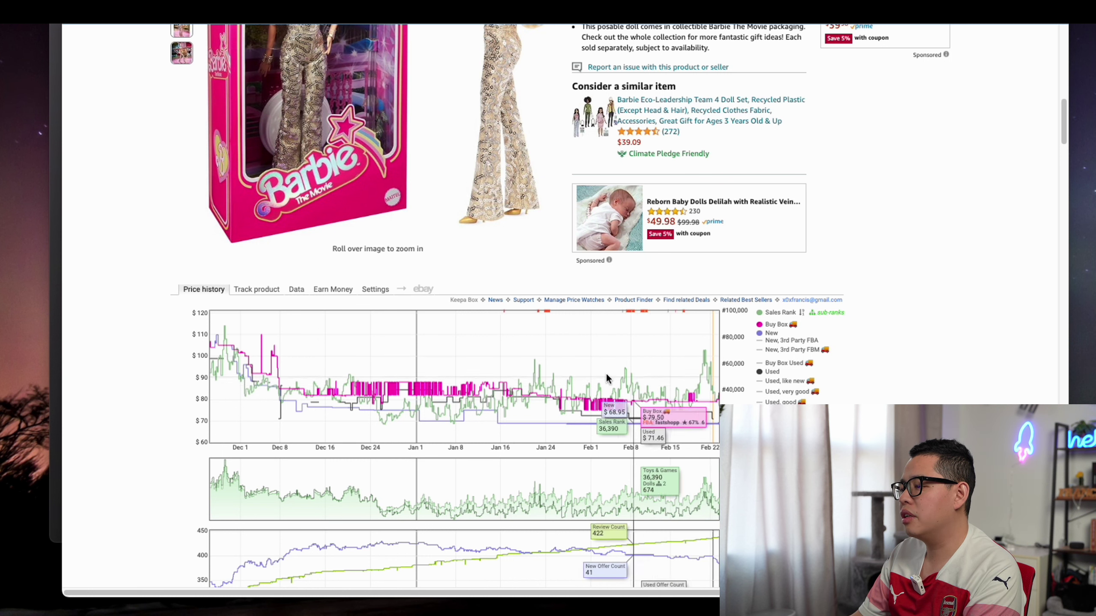
scroll(647, 407, "up", 6)
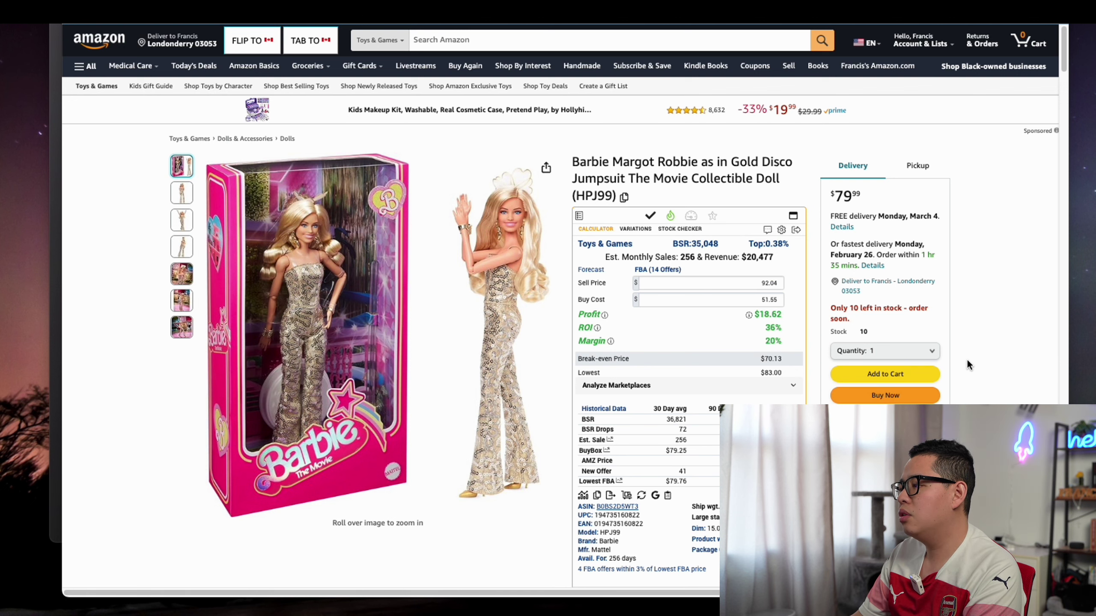
scroll(613, 366, "down", 12)
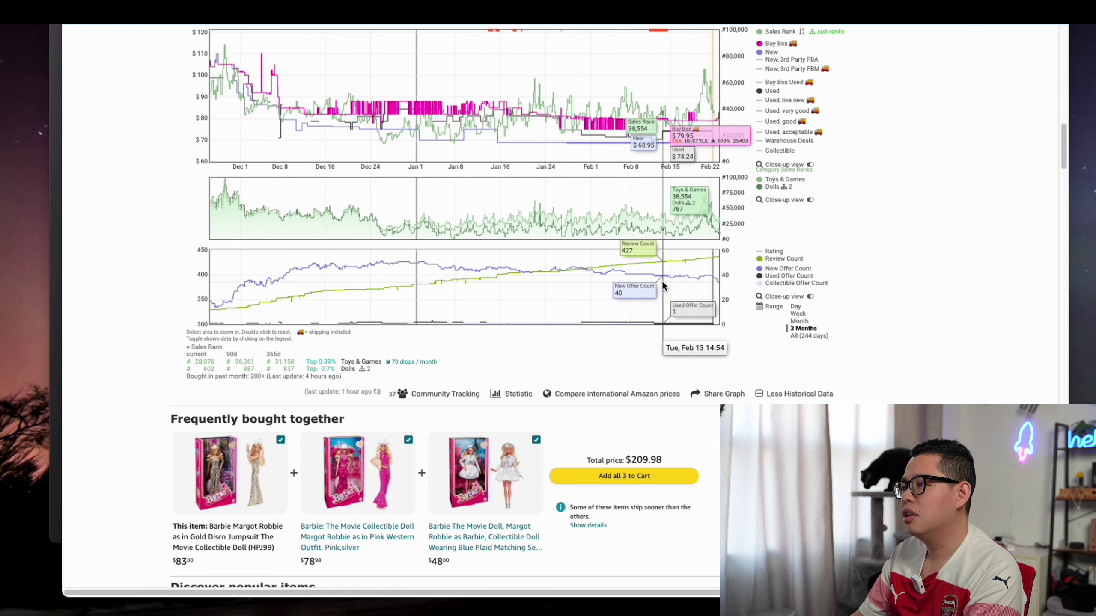
scroll(664, 289, "up", 1)
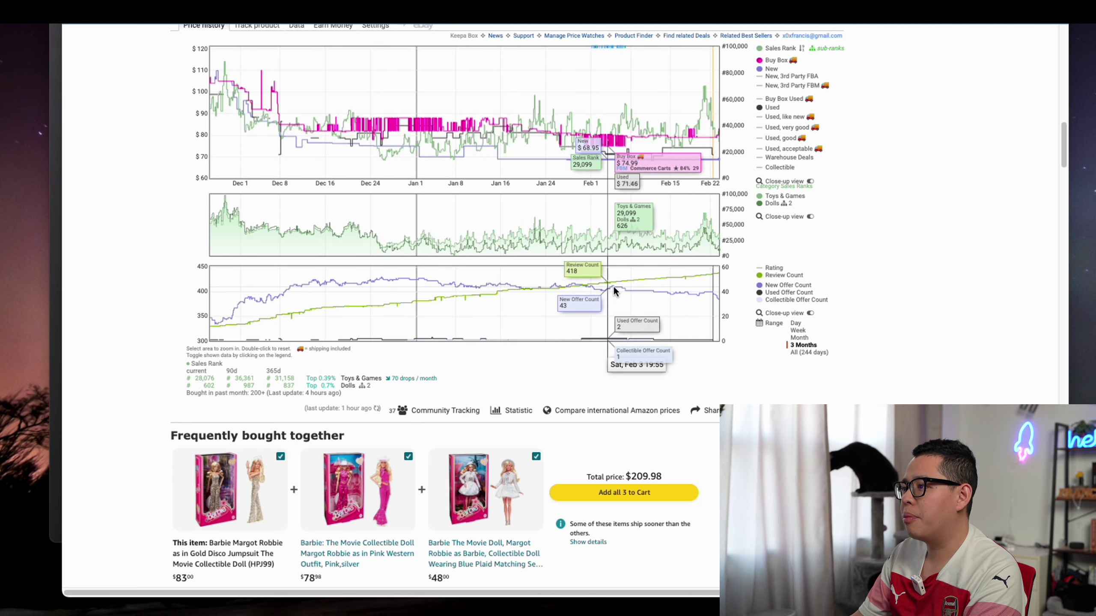
right_click(946, 280)
left_click(975, 391)
left_click(982, 256)
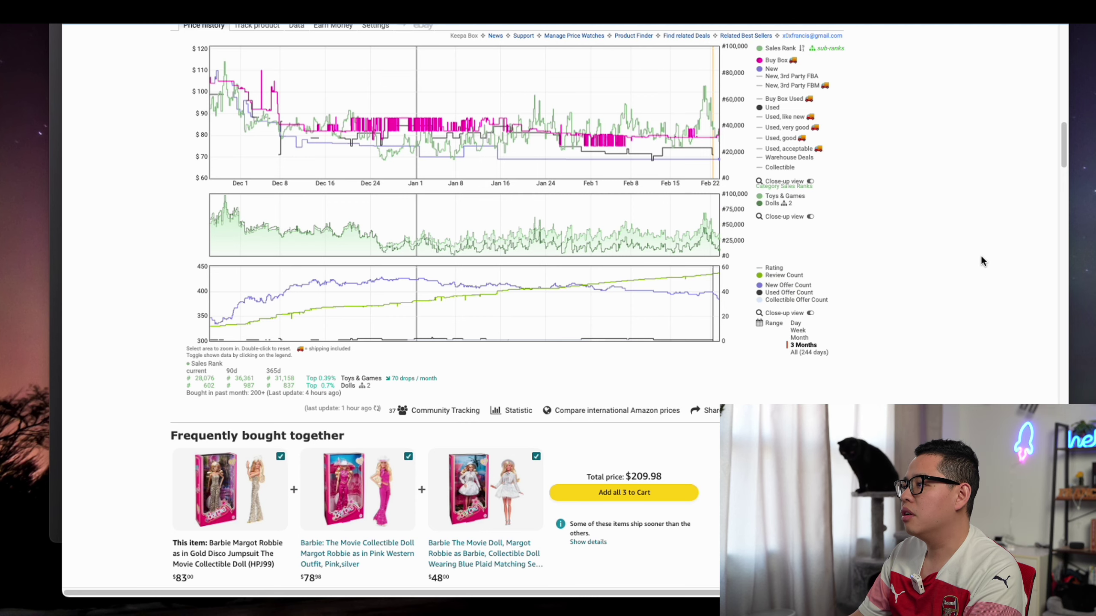
scroll(949, 246, "up", 3)
scroll(931, 242, "up", 10)
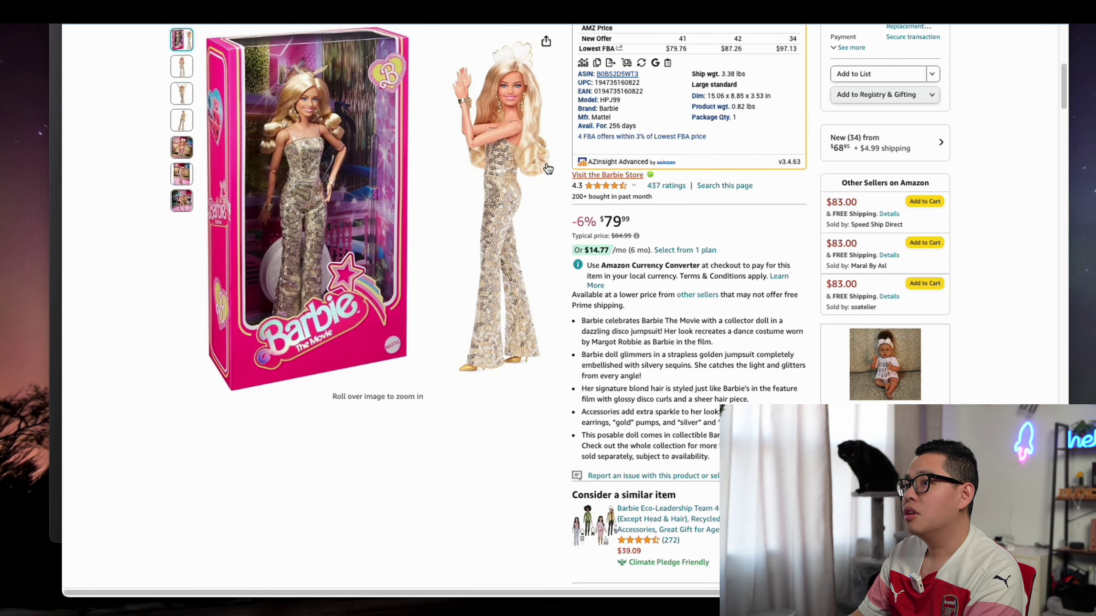